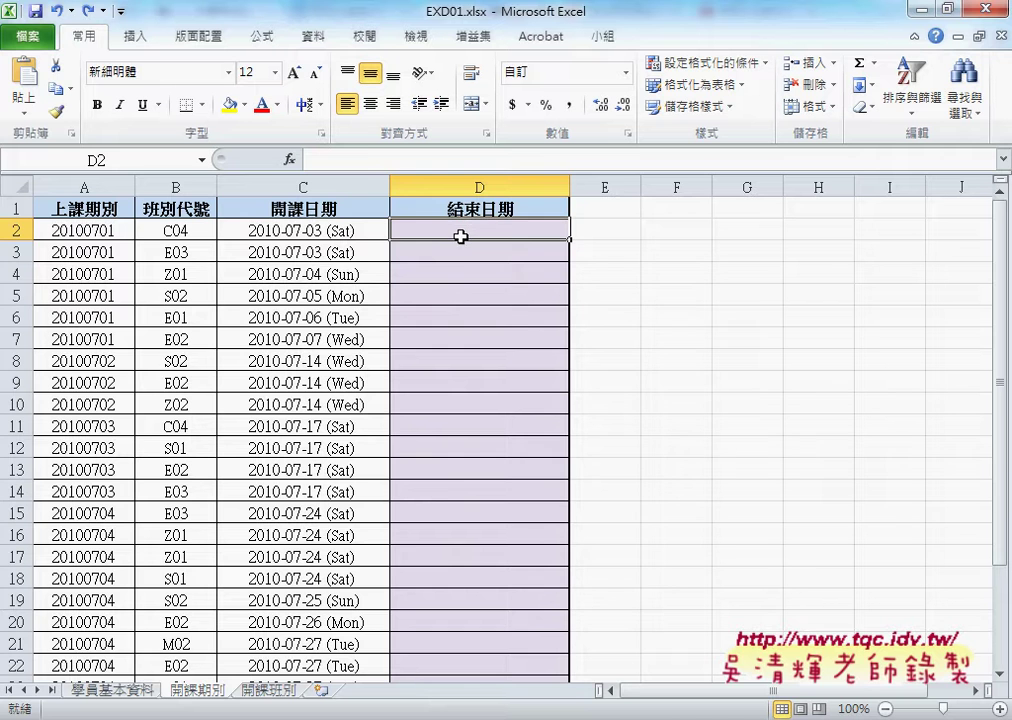
# - Check B2's class code, then select the class table A2:C15 on the 開課班別 sheet
pyautogui.click(228, 230)
pyautogui.click(155, 233)
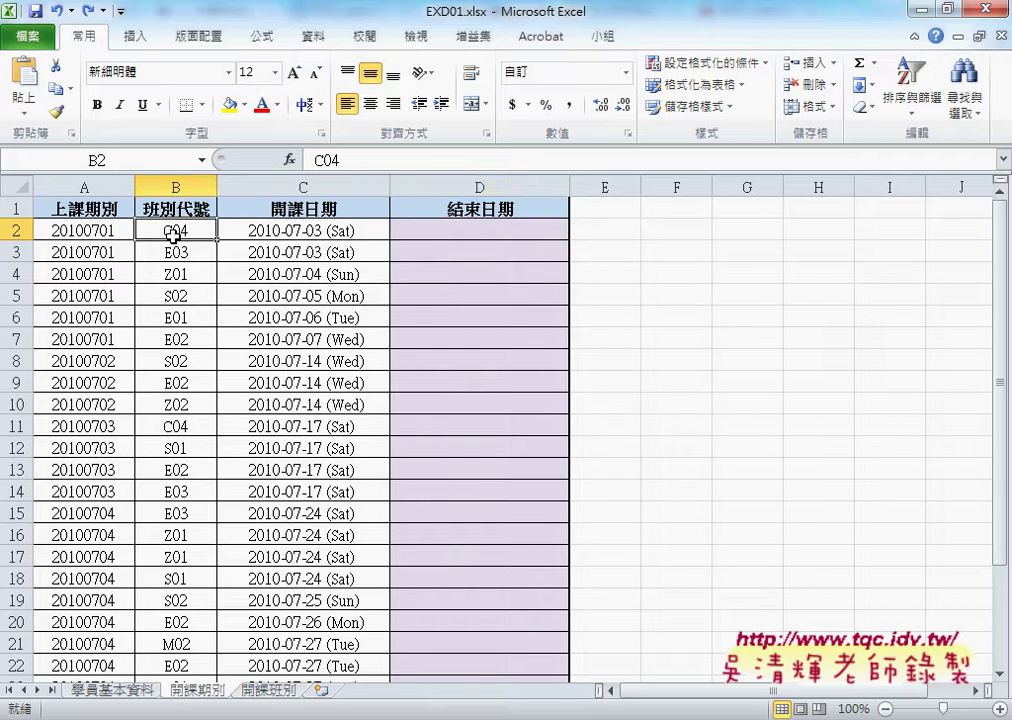
pyautogui.click(272, 690)
pyautogui.moveTo(59, 233); pyautogui.dragTo(261, 511)
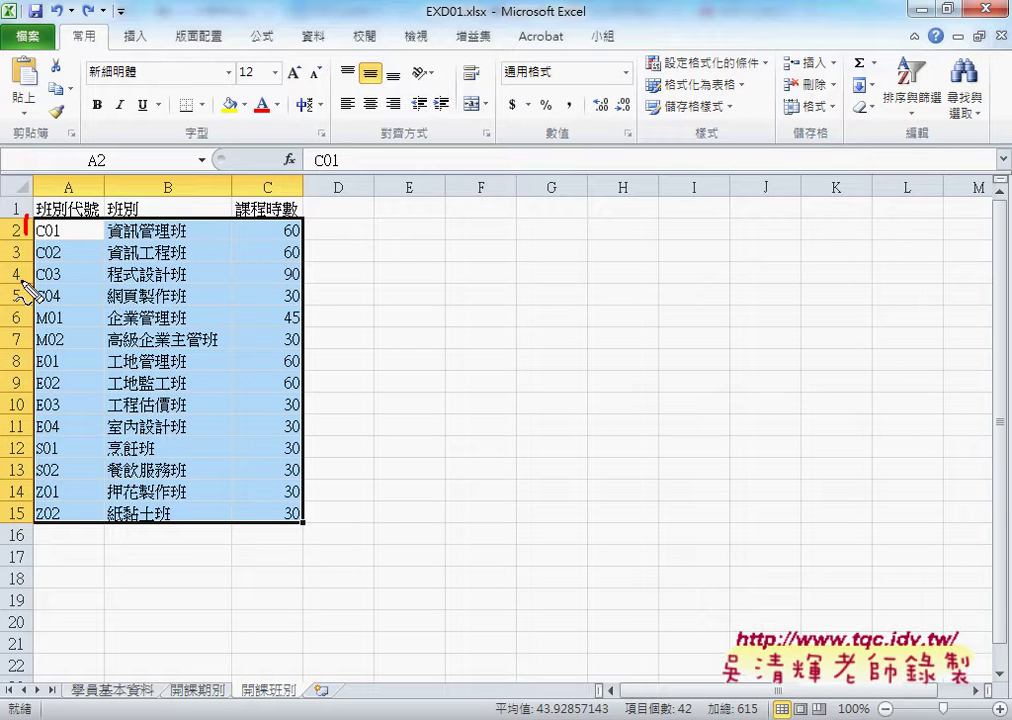
pyautogui.moveTo(22, 285)
pyautogui.mouseDown()
pyautogui.moveTo(40, 222)
pyautogui.moveTo(303, 220)
pyautogui.moveTo(316, 538)
pyautogui.mouseUp()
pyautogui.moveTo(22, 521); pyautogui.dragTo(288, 534)
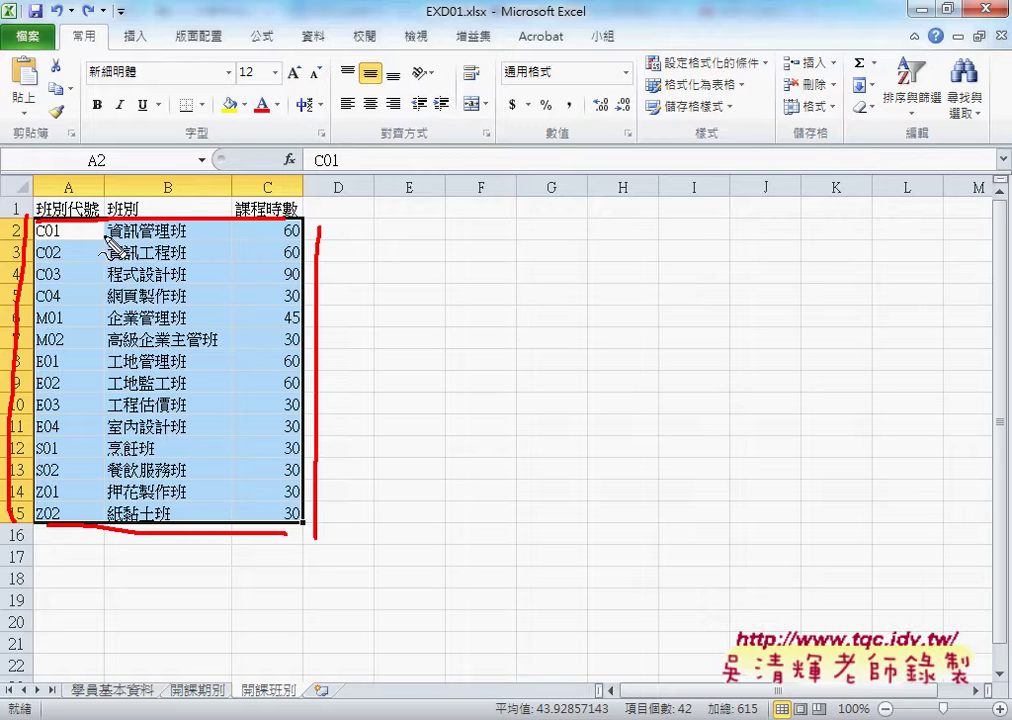
pyautogui.moveTo(71, 195); pyautogui.dragTo(71, 181)
pyautogui.moveTo(157, 184); pyautogui.dragTo(176, 203)
pyautogui.moveTo(257, 178); pyautogui.dragTo(259, 198)
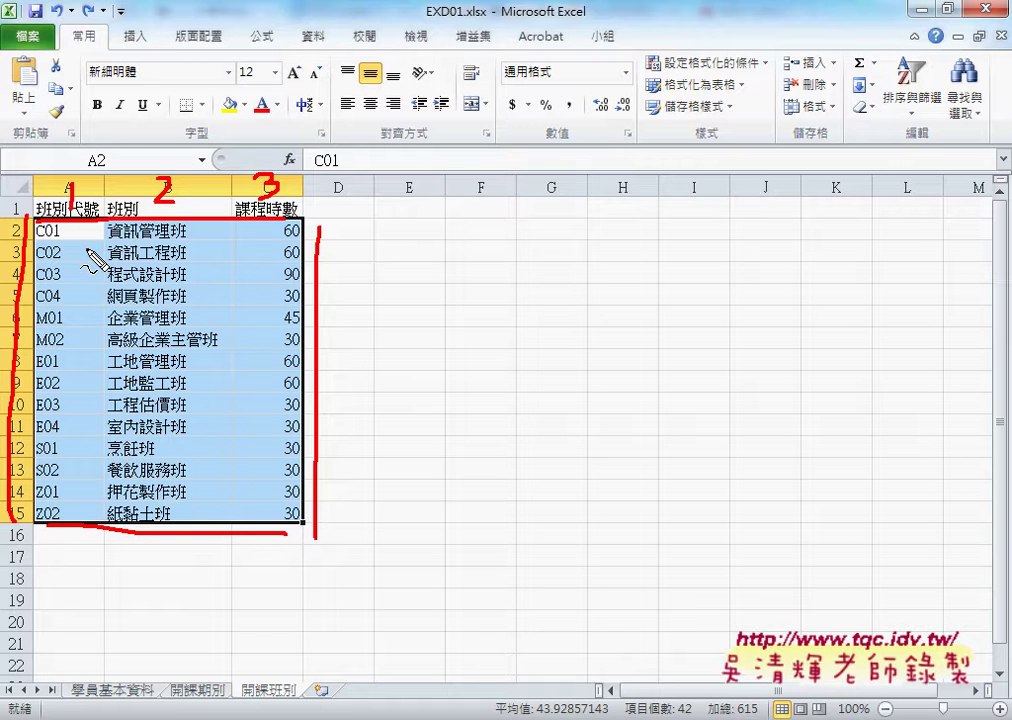
pyautogui.moveTo(38, 286)
pyautogui.mouseDown()
pyautogui.moveTo(66, 286)
pyautogui.moveTo(70, 302)
pyautogui.moveTo(34, 284)
pyautogui.mouseUp()
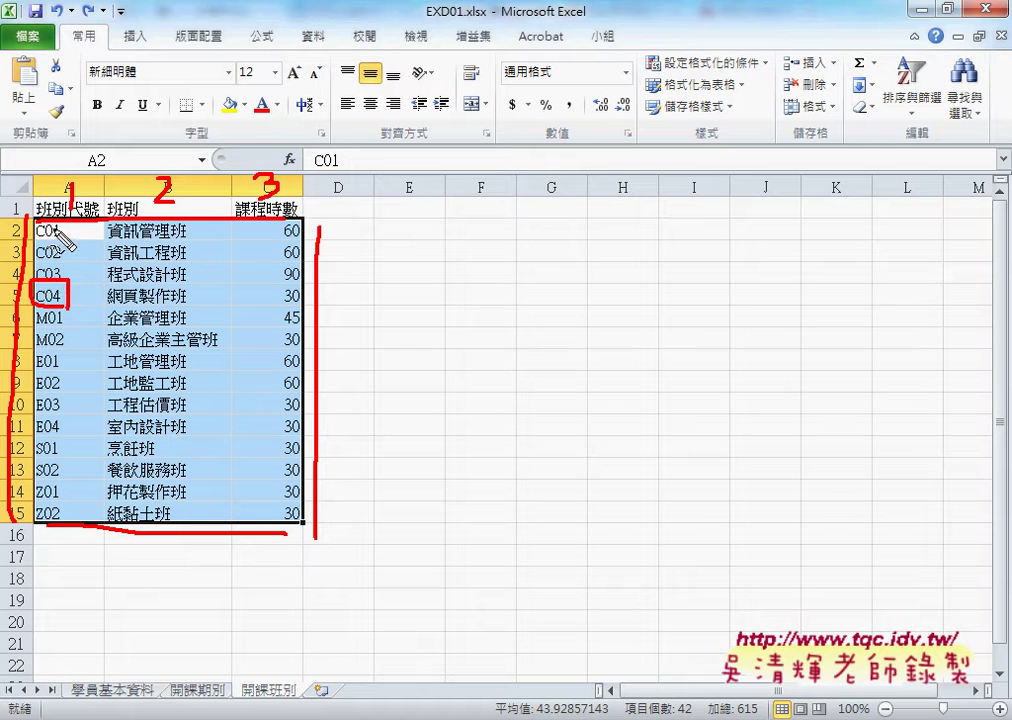
pyautogui.moveTo(22, 192); pyautogui.dragTo(60, 264)
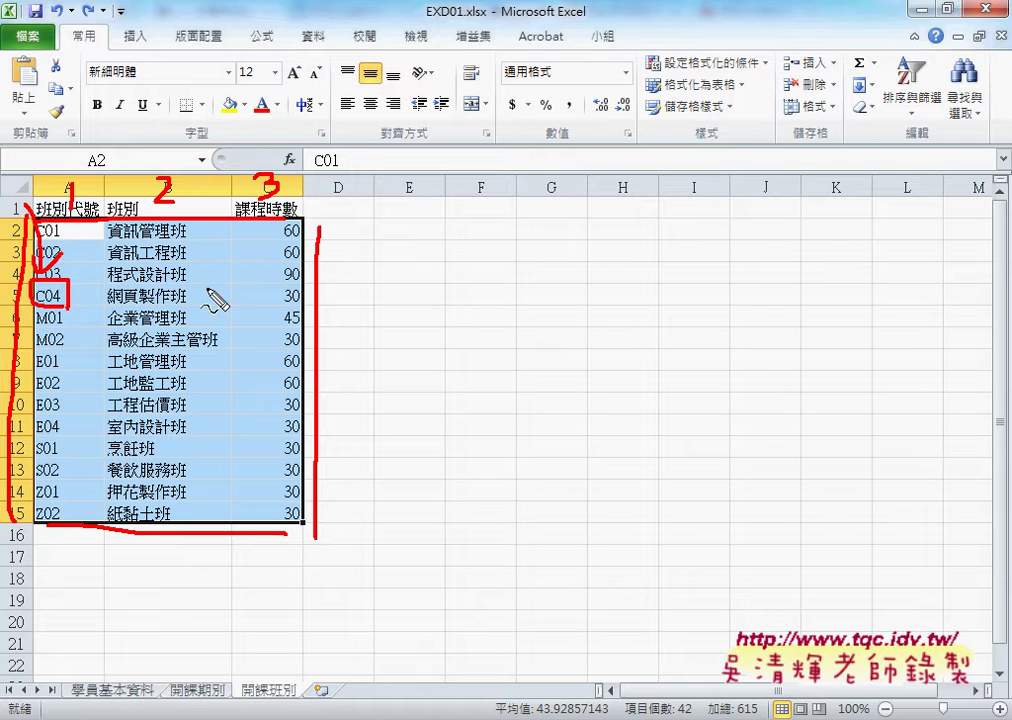
pyautogui.moveTo(310, 300)
pyautogui.mouseDown()
pyautogui.moveTo(277, 301)
pyautogui.moveTo(304, 300)
pyautogui.mouseUp()
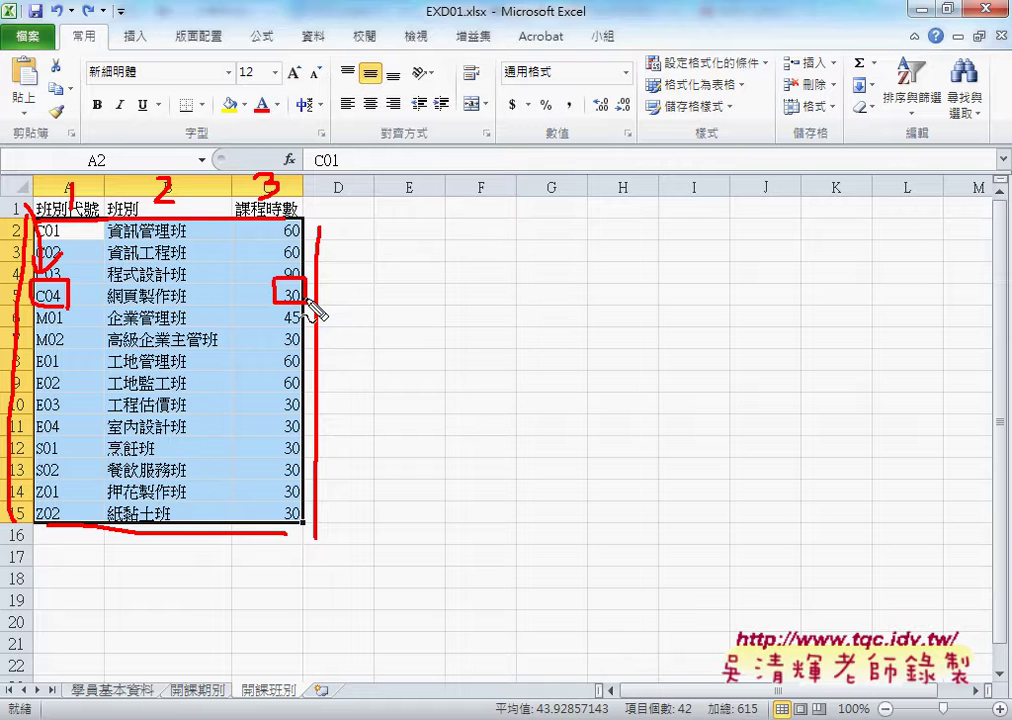
pyautogui.press('Escape')
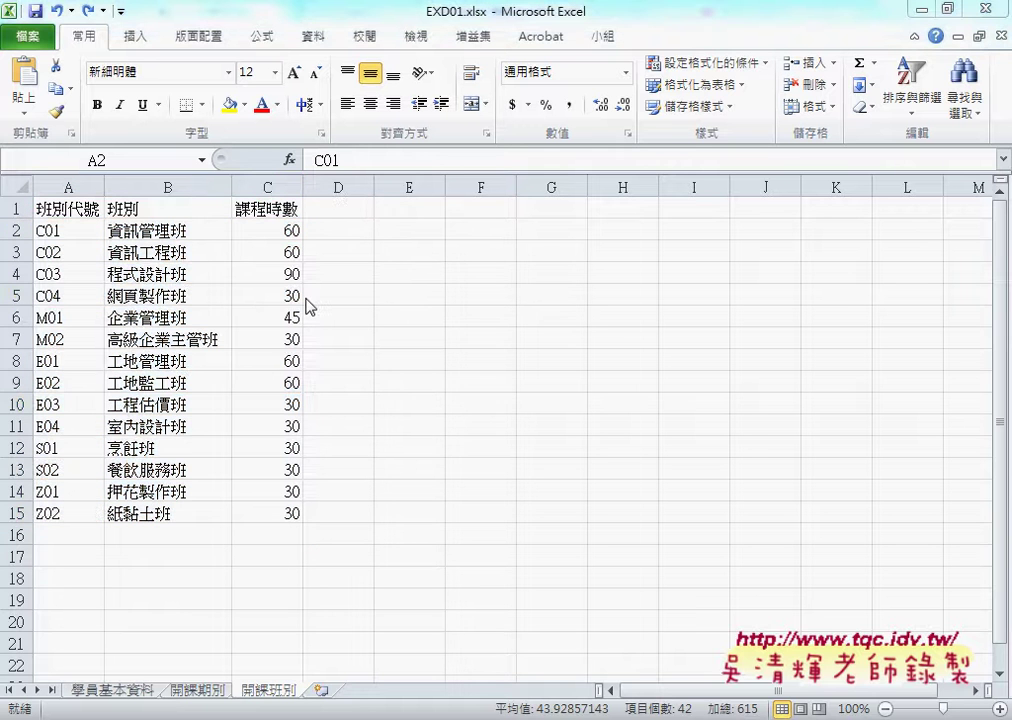
# - Reselect the class codes, names and course hours in A2:C15
pyautogui.hotkey('ctrl', 'shift', 'End')
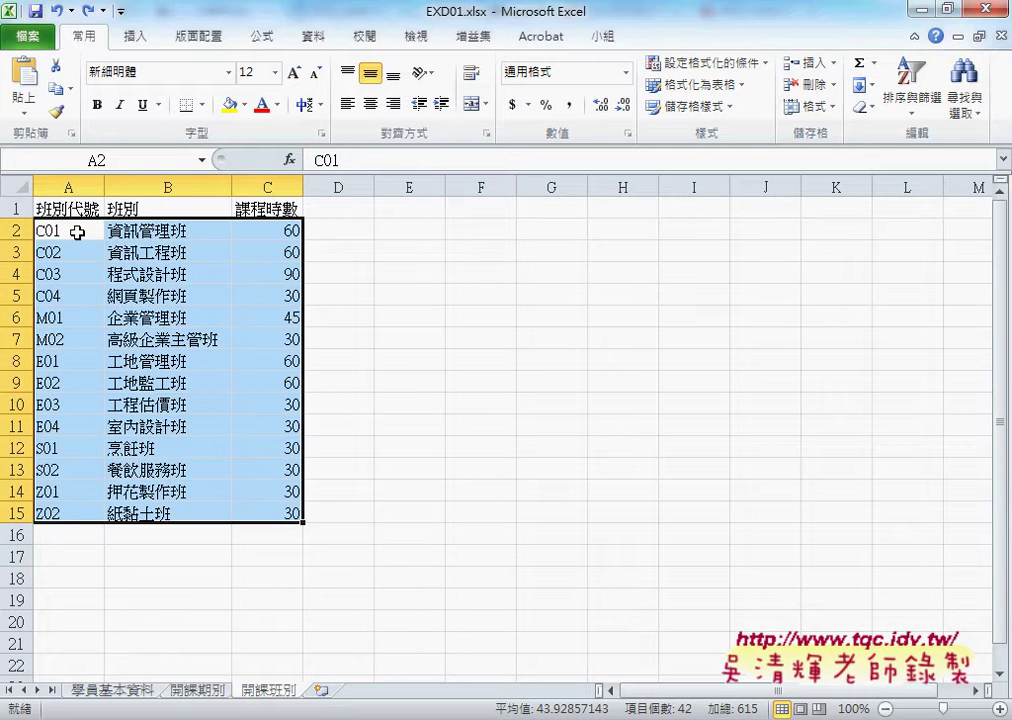
pyautogui.moveTo(77, 232); pyautogui.dragTo(268, 511)
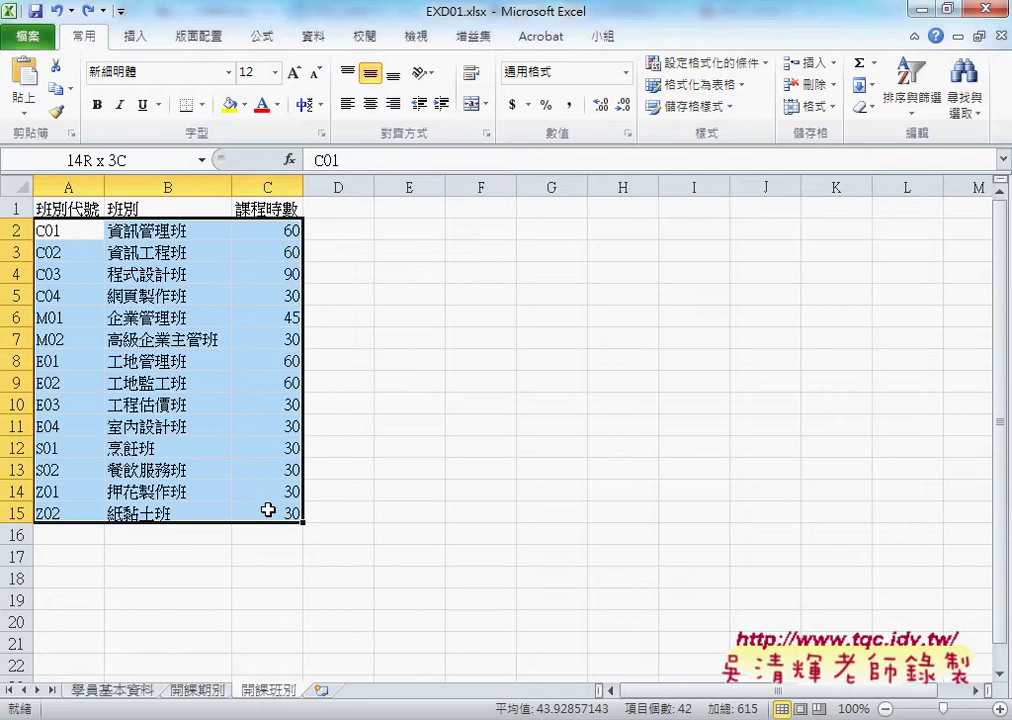
pyautogui.moveTo(64, 236)
pyautogui.mouseDown()
pyautogui.moveTo(256, 514)
pyautogui.moveTo(268, 514)
pyautogui.mouseUp()
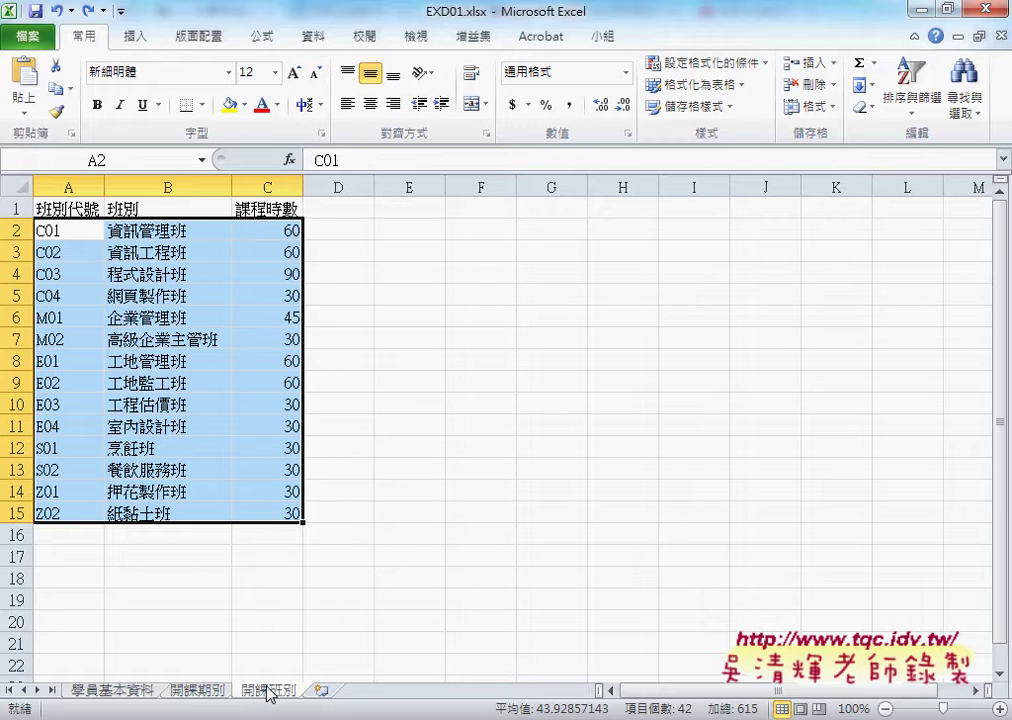
pyautogui.moveTo(267, 689); pyautogui.dragTo(289, 688)
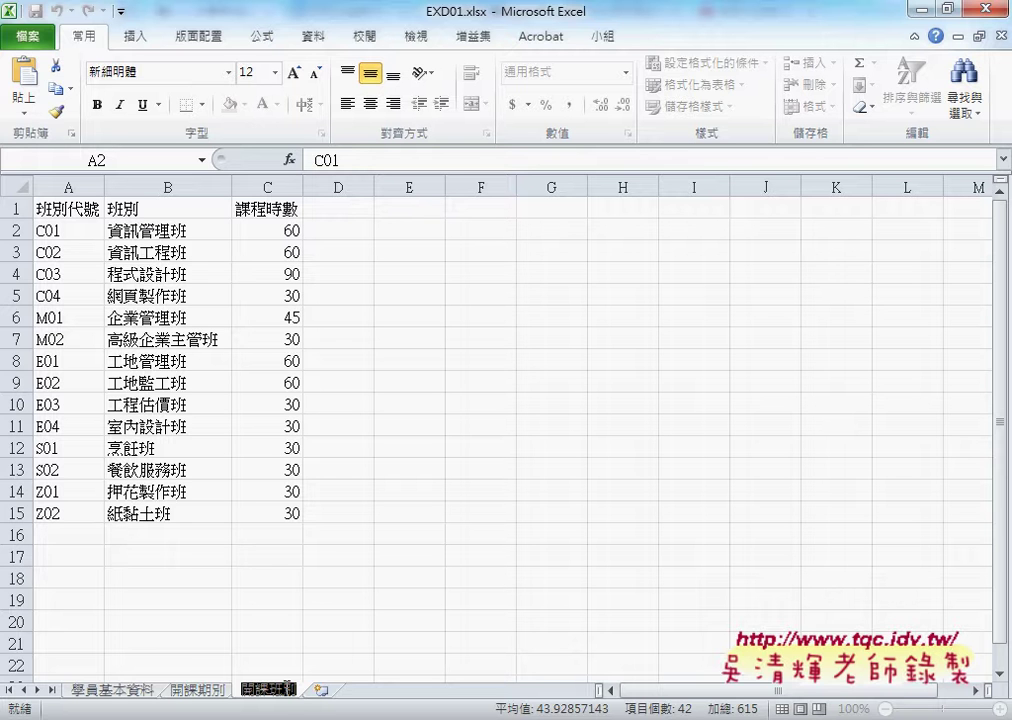
pyautogui.moveTo(55, 230)
pyautogui.mouseDown()
pyautogui.moveTo(117, 332)
pyautogui.moveTo(256, 450)
pyautogui.moveTo(278, 519)
pyautogui.mouseUp()
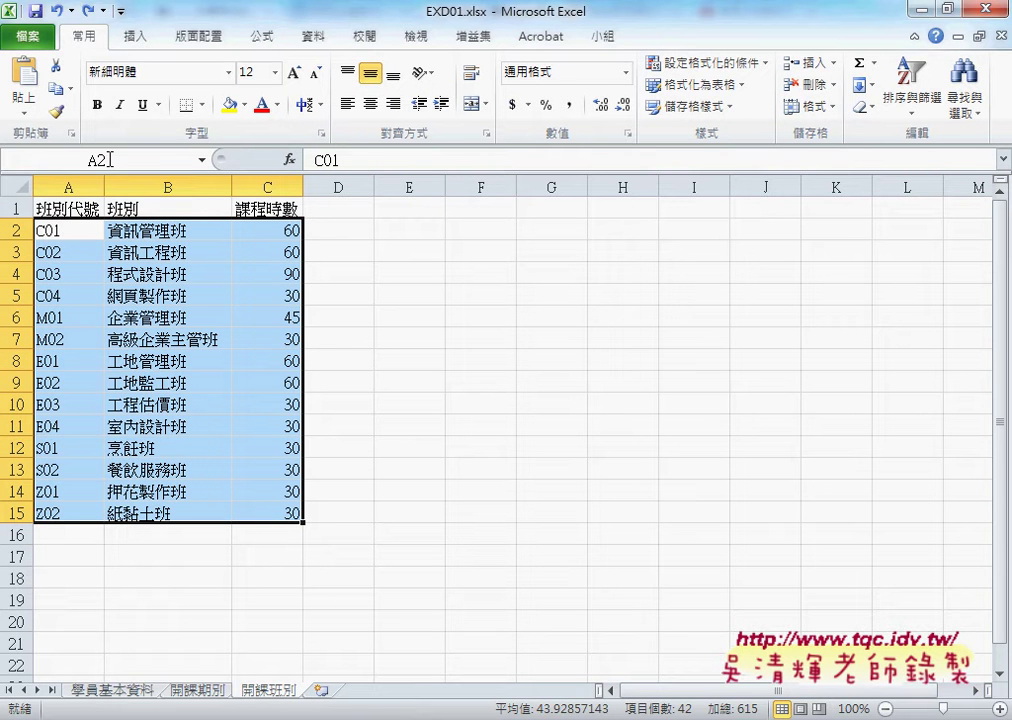
# - Name the selected range A2:C15 開課班別 in the Name Box and check the result
pyautogui.click(110, 158)
pyautogui.write('開課班別')
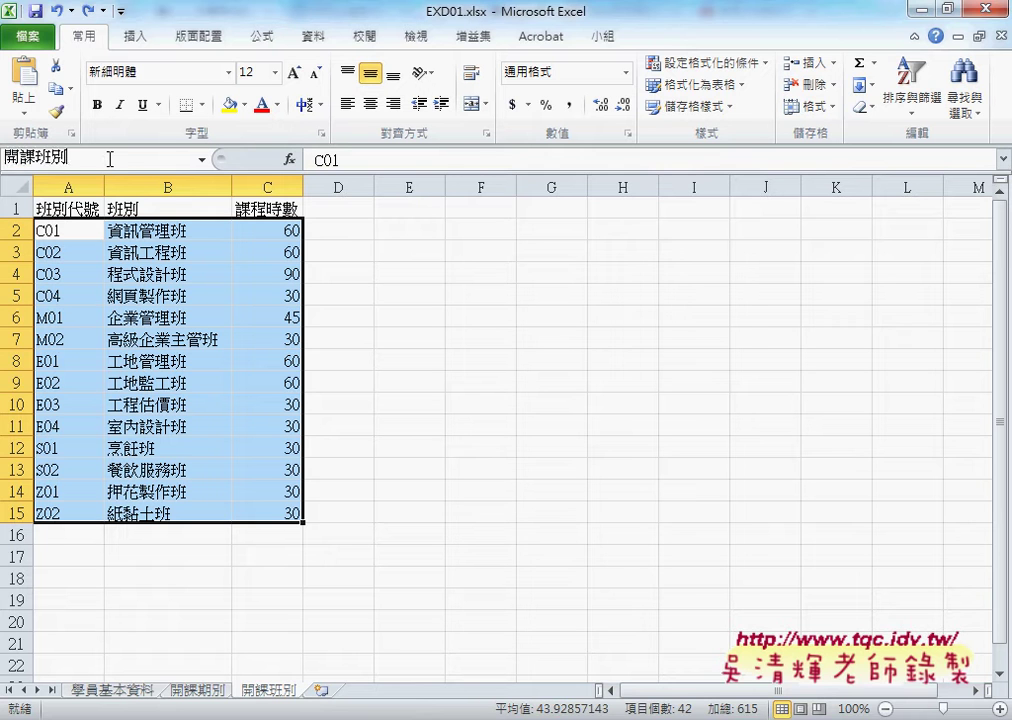
pyautogui.press('Return')
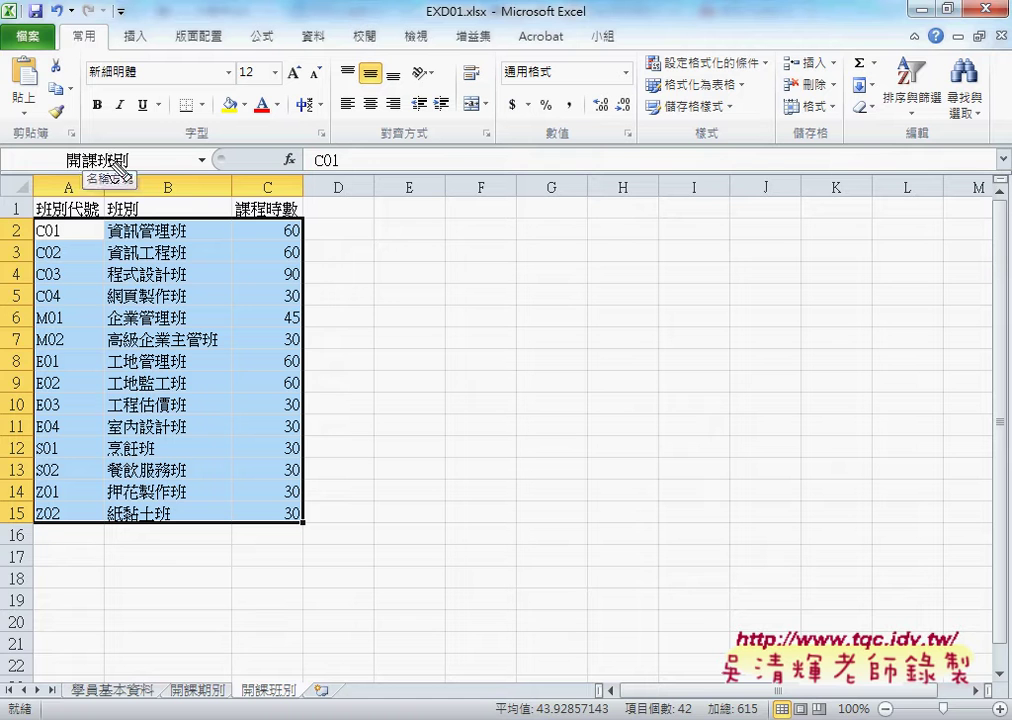
pyautogui.moveTo(27, 225); pyautogui.dragTo(27, 520)
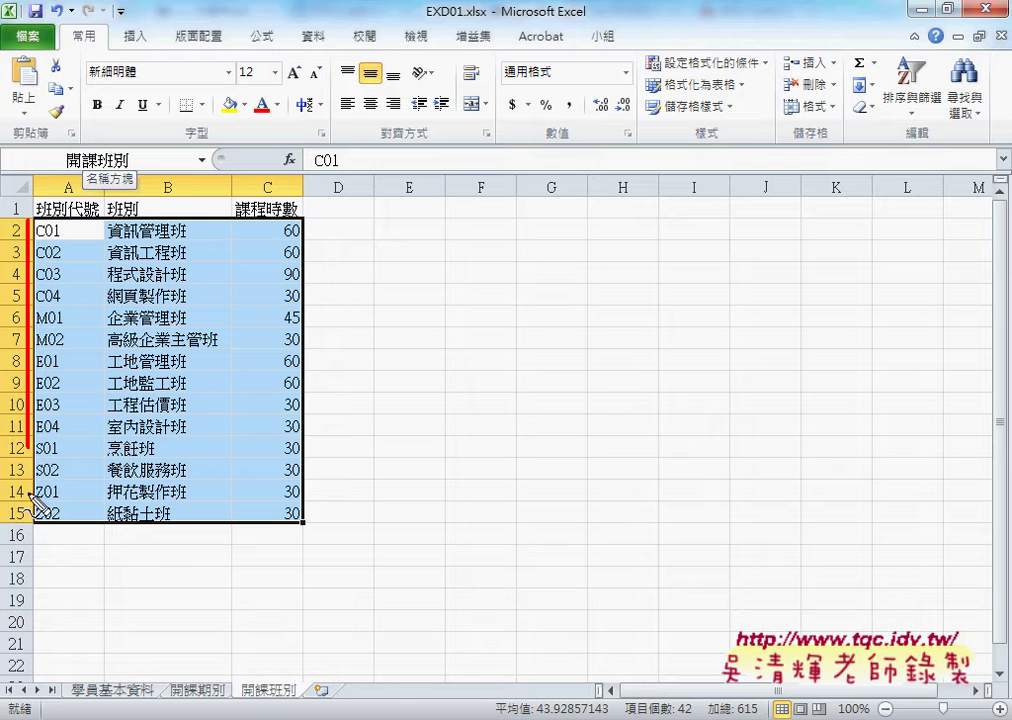
pyautogui.moveTo(38, 216); pyautogui.dragTo(298, 495)
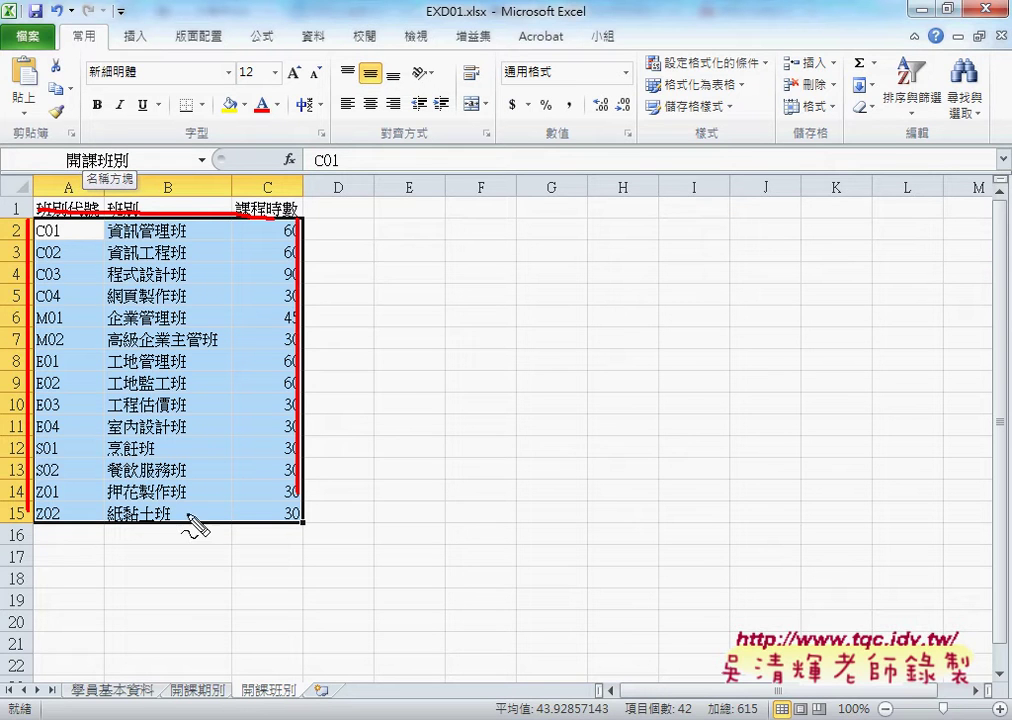
pyautogui.moveTo(80, 518); pyautogui.dragTo(247, 518)
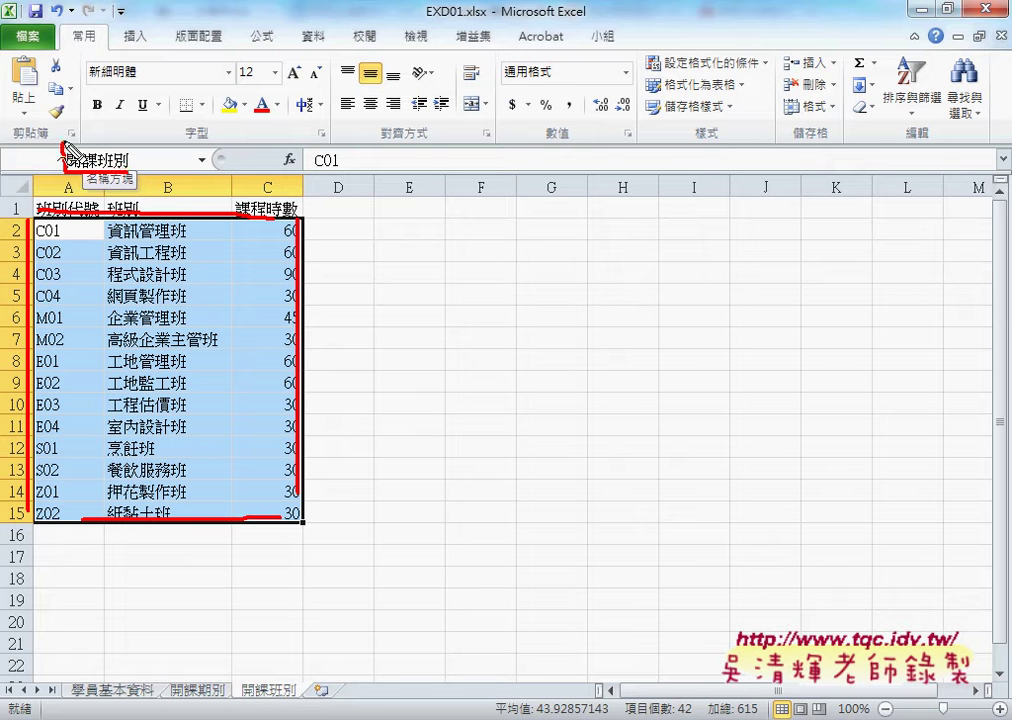
pyautogui.moveTo(63, 141); pyautogui.dragTo(165, 193)
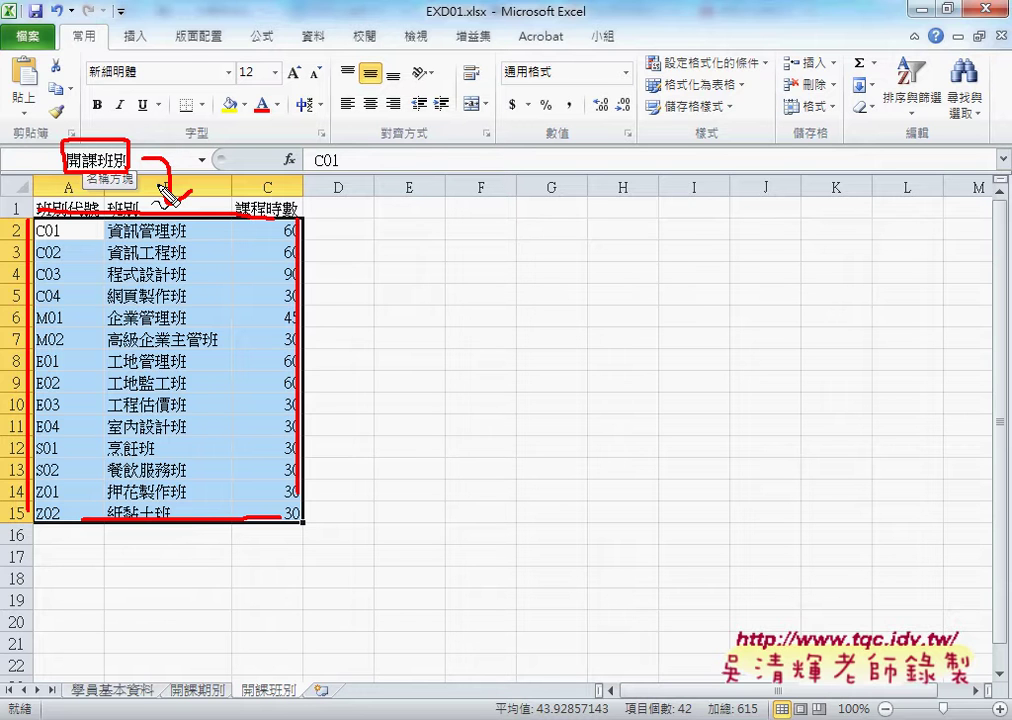
pyautogui.press('Escape')
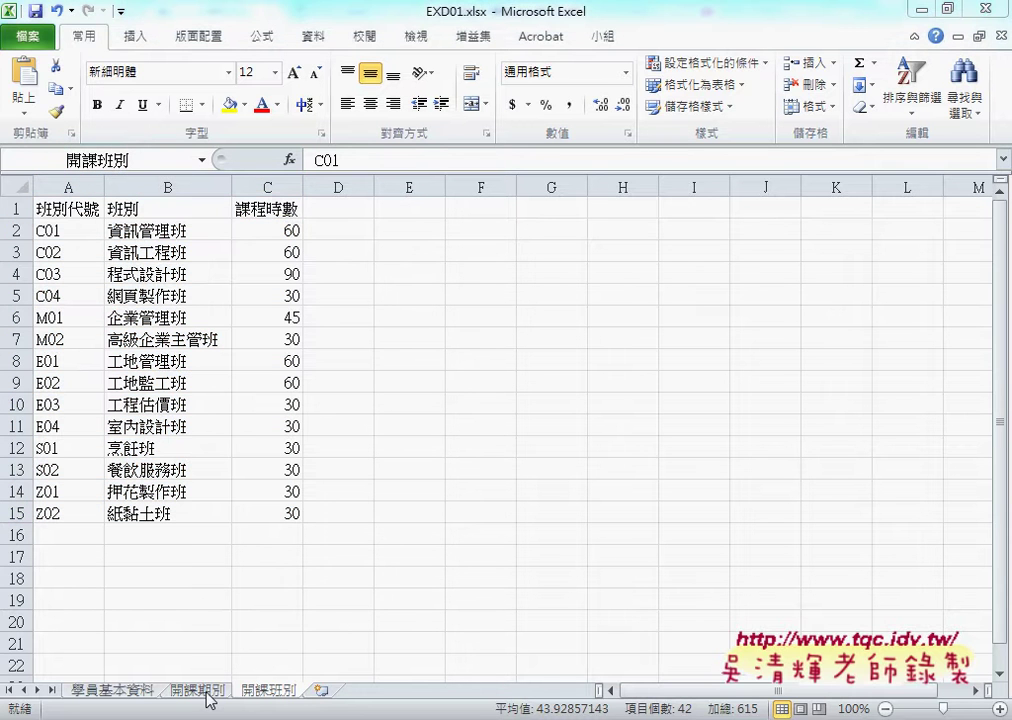
# - Go to the 開課期別 sheet, select E2 and start Insert Function
pyautogui.click(201, 690)
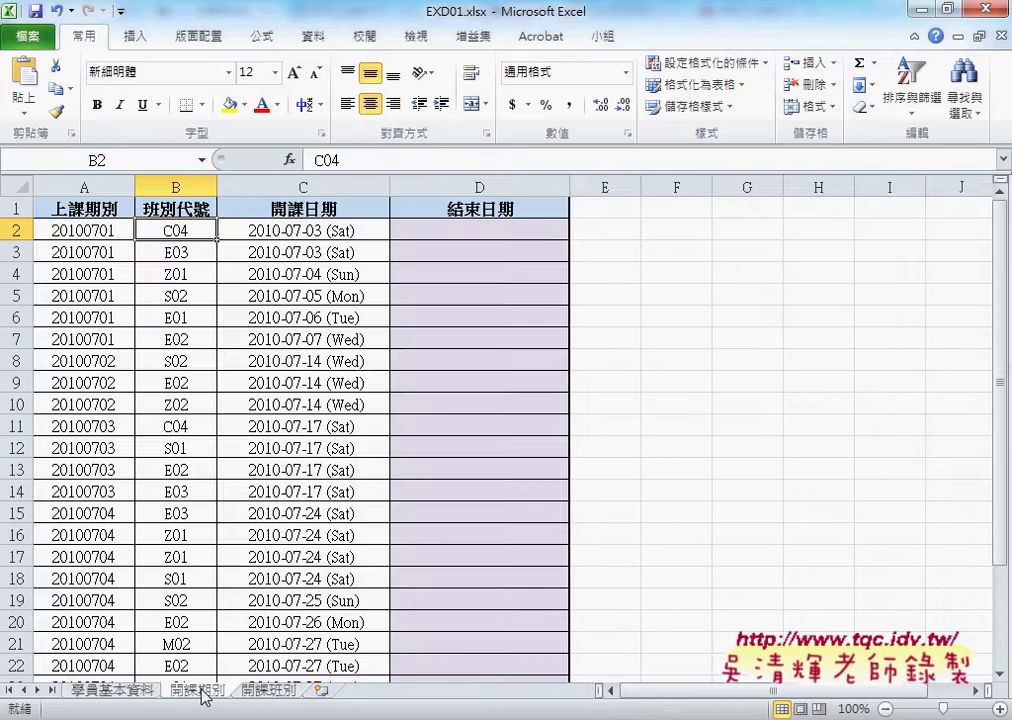
pyautogui.click(607, 231)
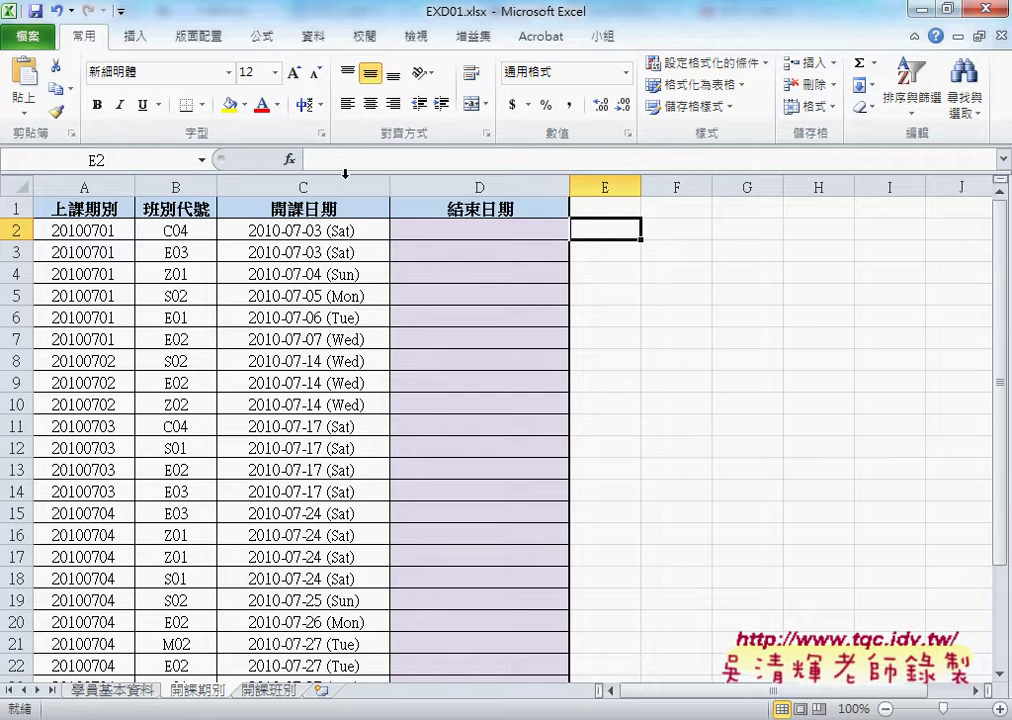
pyautogui.click(289, 159)
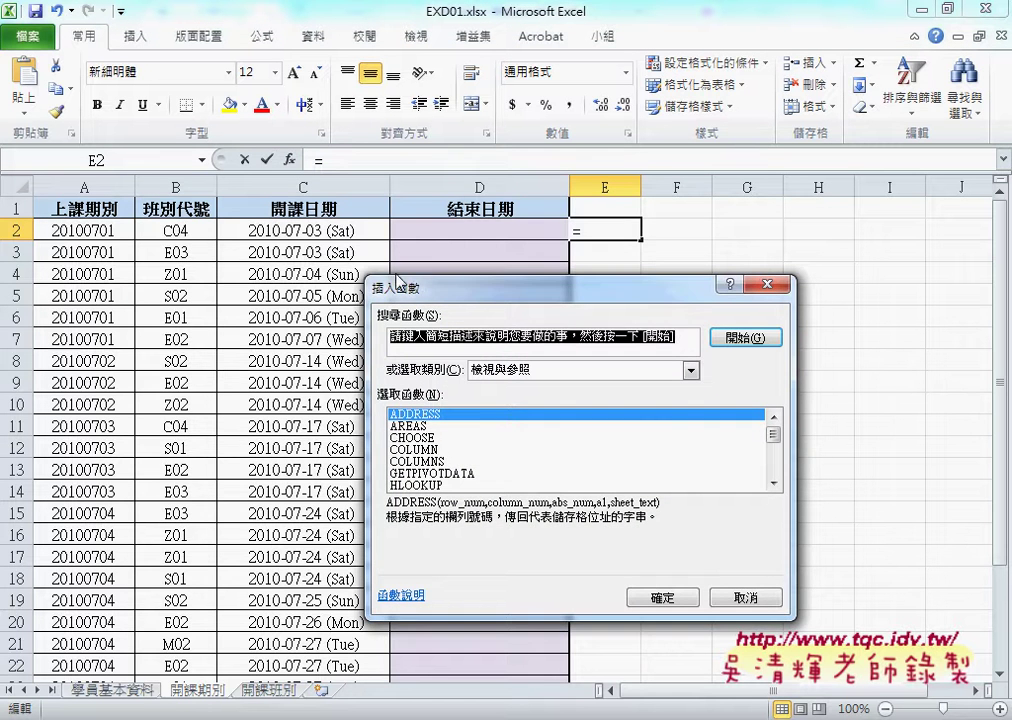
# - Pick VLOOKUP from the 檢視與參照 (Lookup & Reference) function category
pyautogui.moveTo(414, 289); pyautogui.dragTo(215, 190)
pyautogui.click(331, 274)
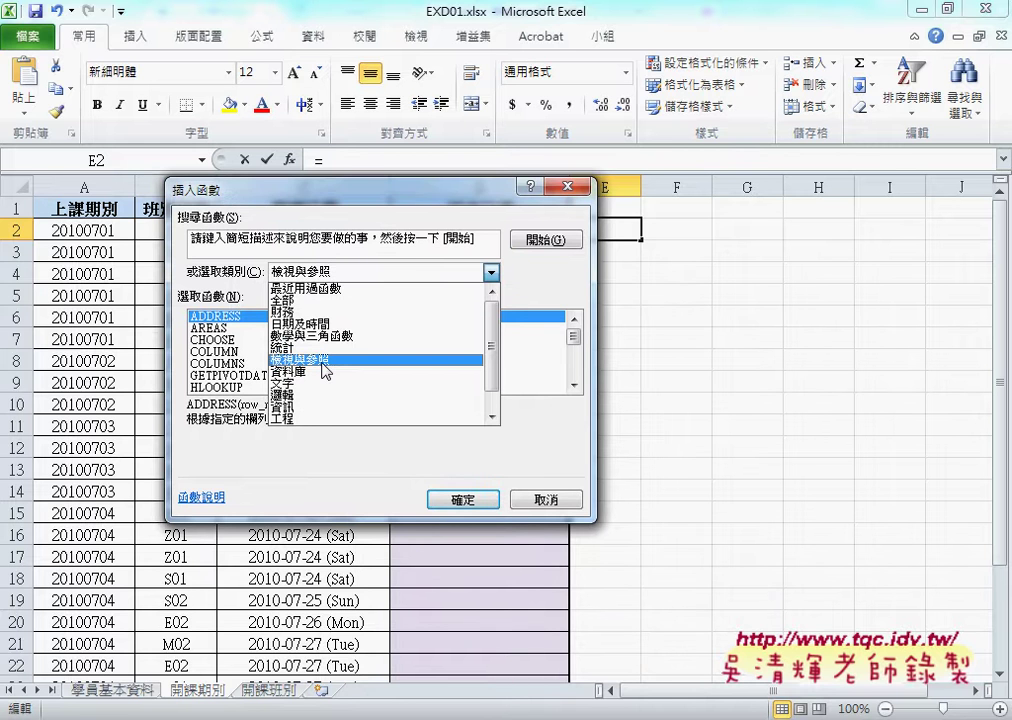
pyautogui.click(325, 368)
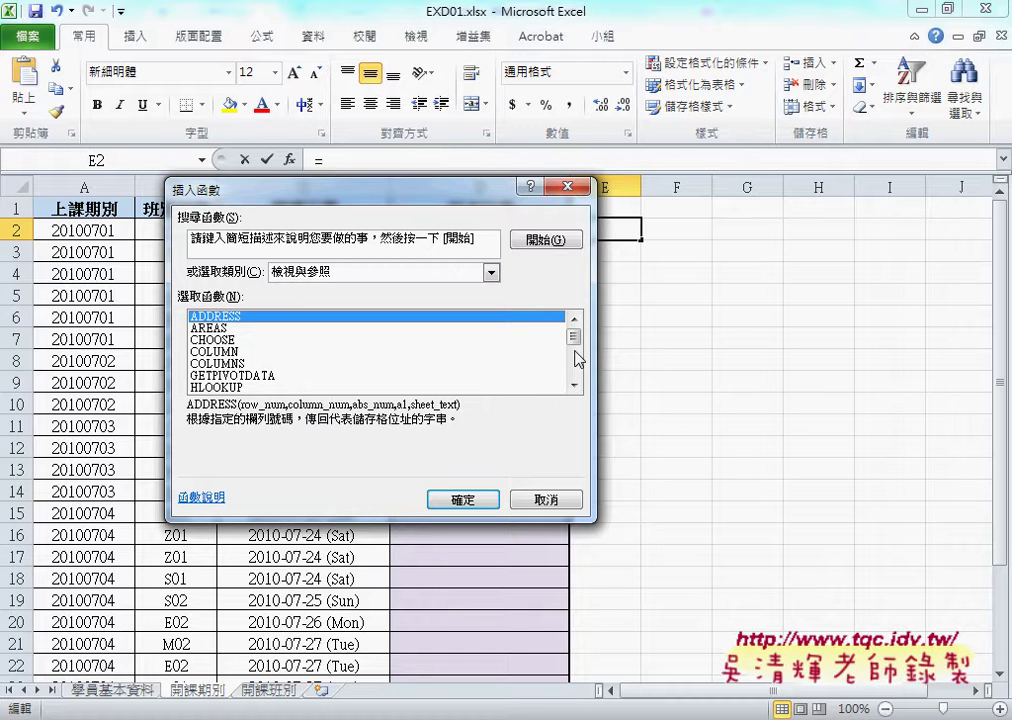
pyautogui.moveTo(576, 340); pyautogui.dragTo(574, 388)
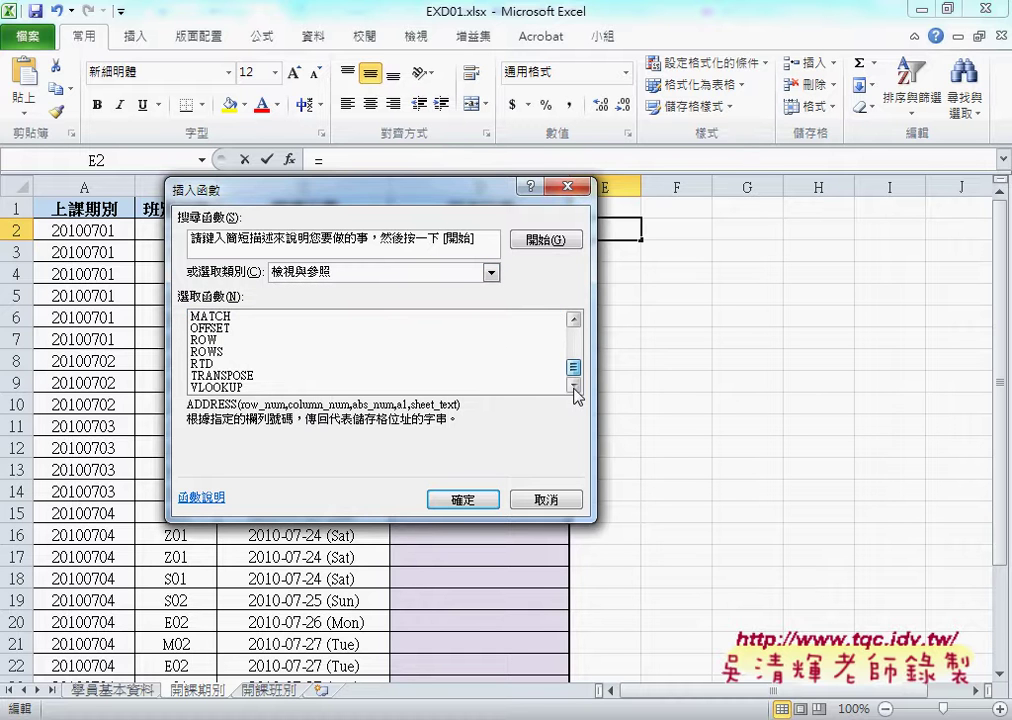
pyautogui.click(228, 390)
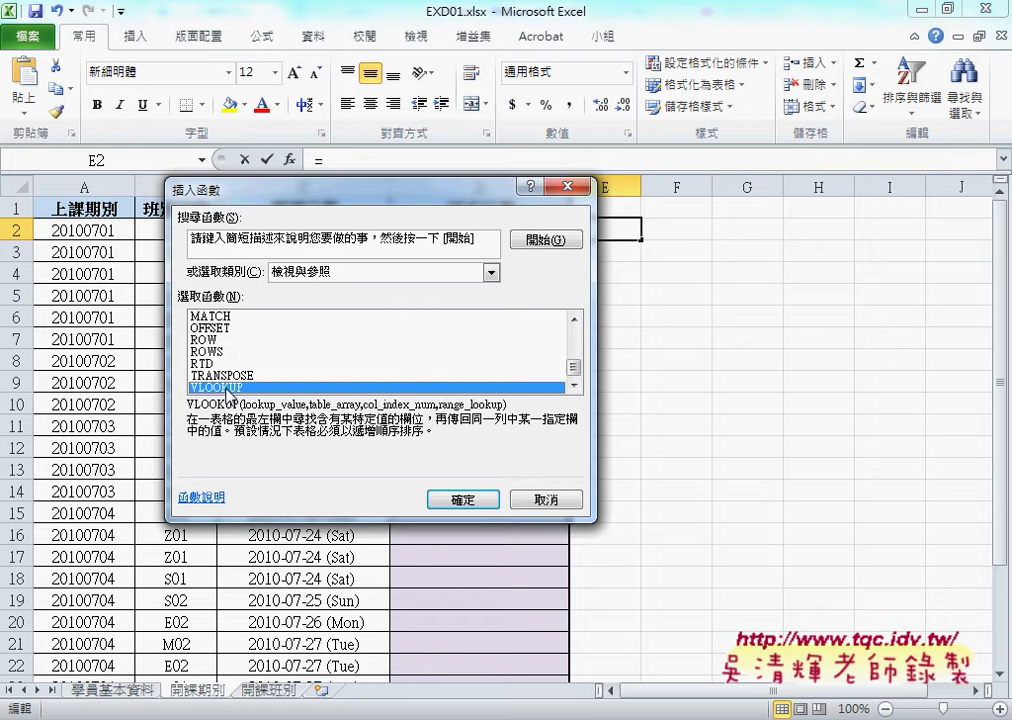
# - Set VLOOKUP's Lookup_value to B2 and its Table_array to the named range 開課班別
pyautogui.click(469, 505)
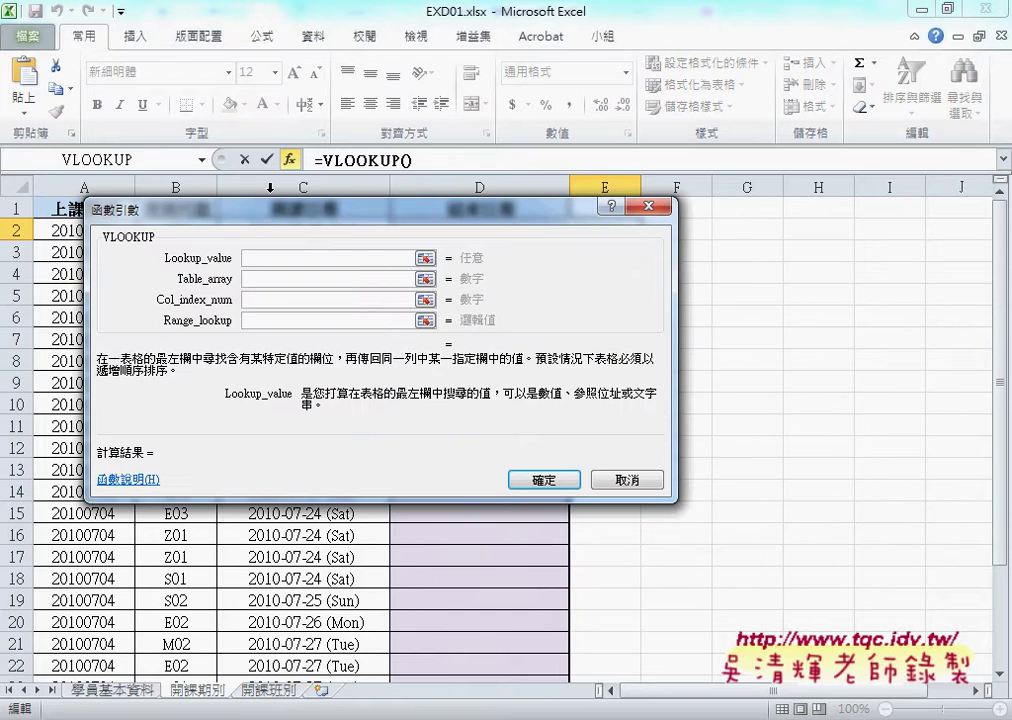
pyautogui.moveTo(272, 216); pyautogui.dragTo(640, 228)
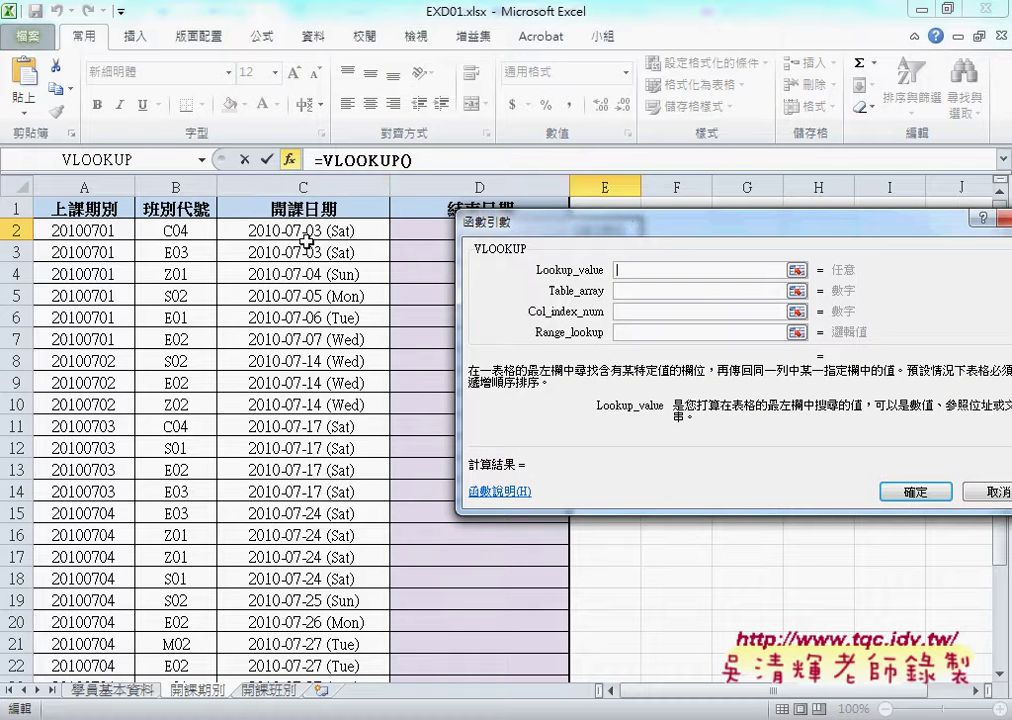
pyautogui.click(199, 235)
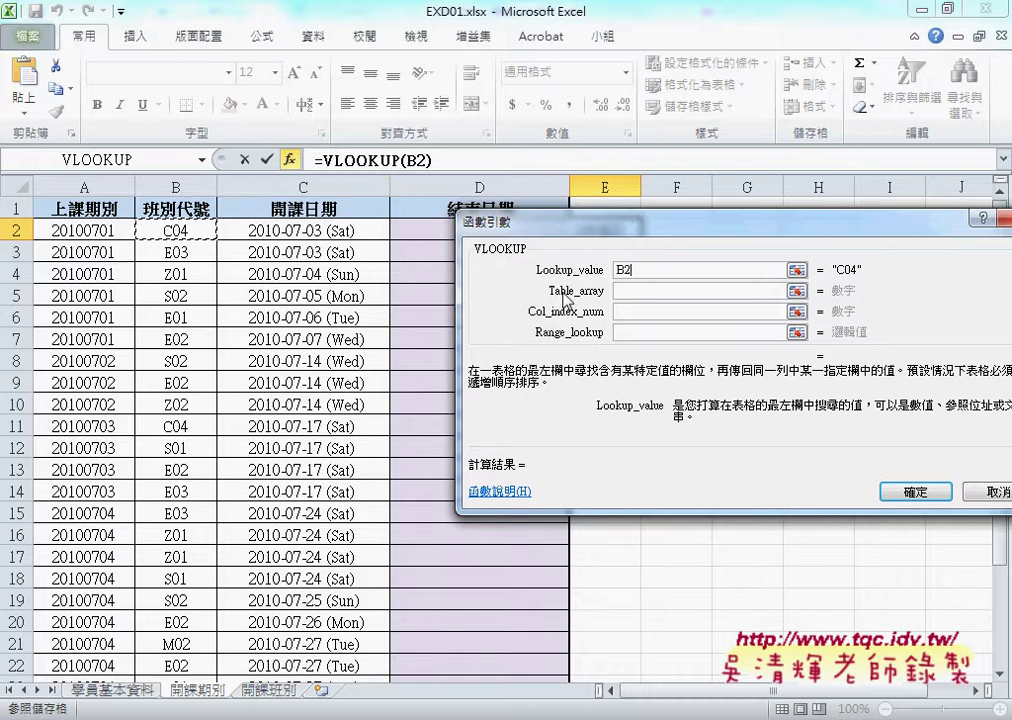
pyautogui.click(627, 291)
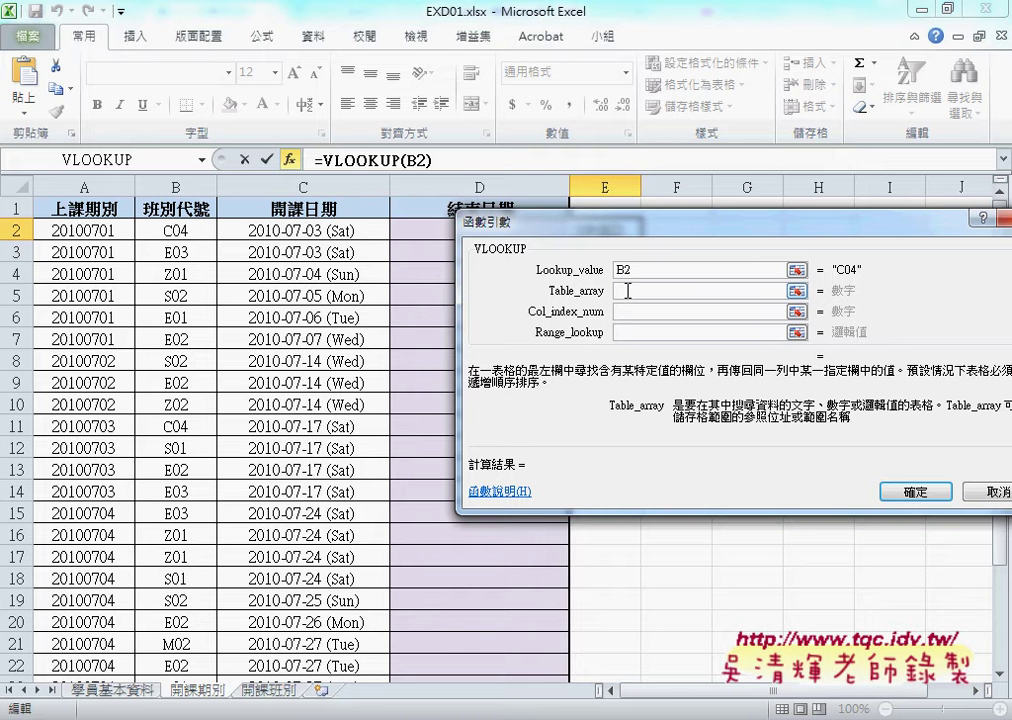
pyautogui.press('F3')
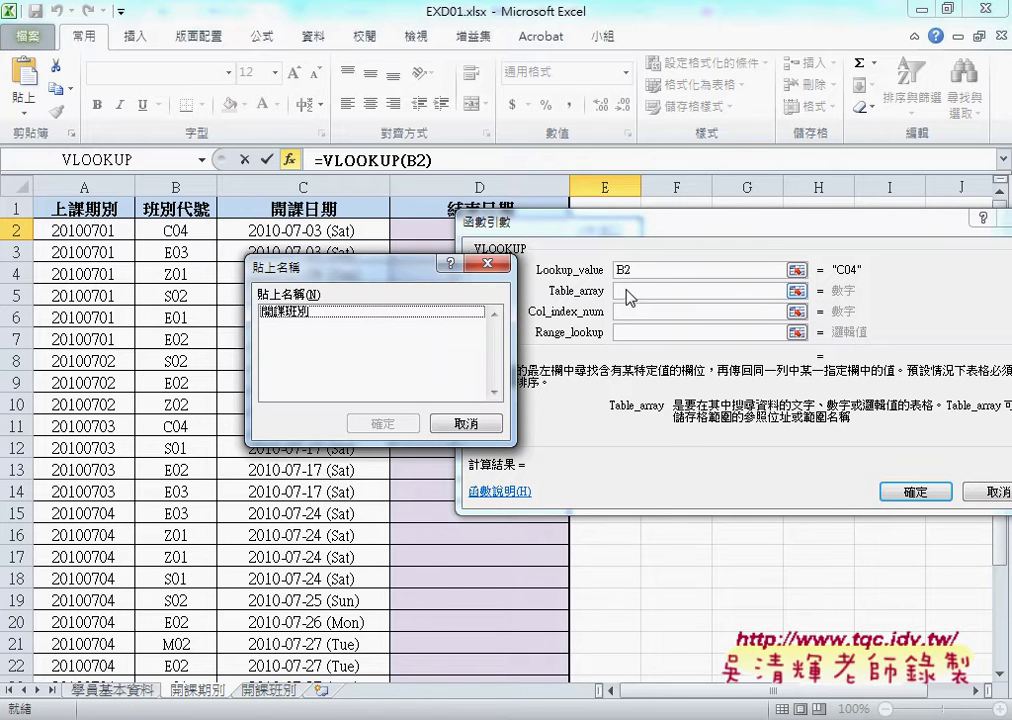
pyautogui.click(330, 312)
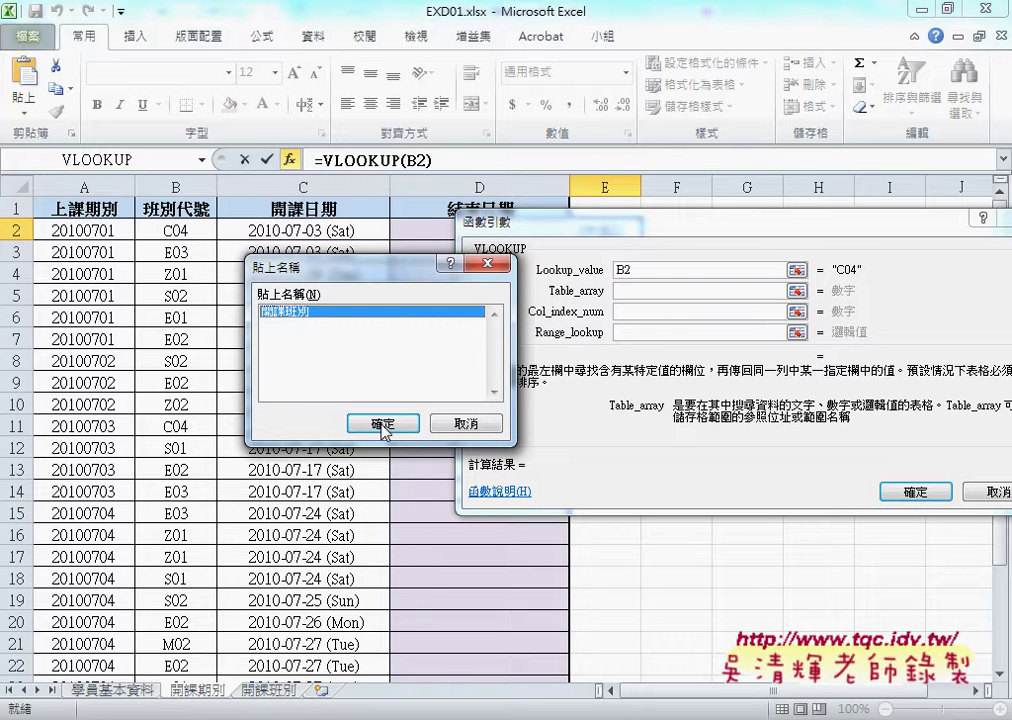
pyautogui.click(383, 425)
pyautogui.moveTo(605, 232); pyautogui.dragTo(490, 232)
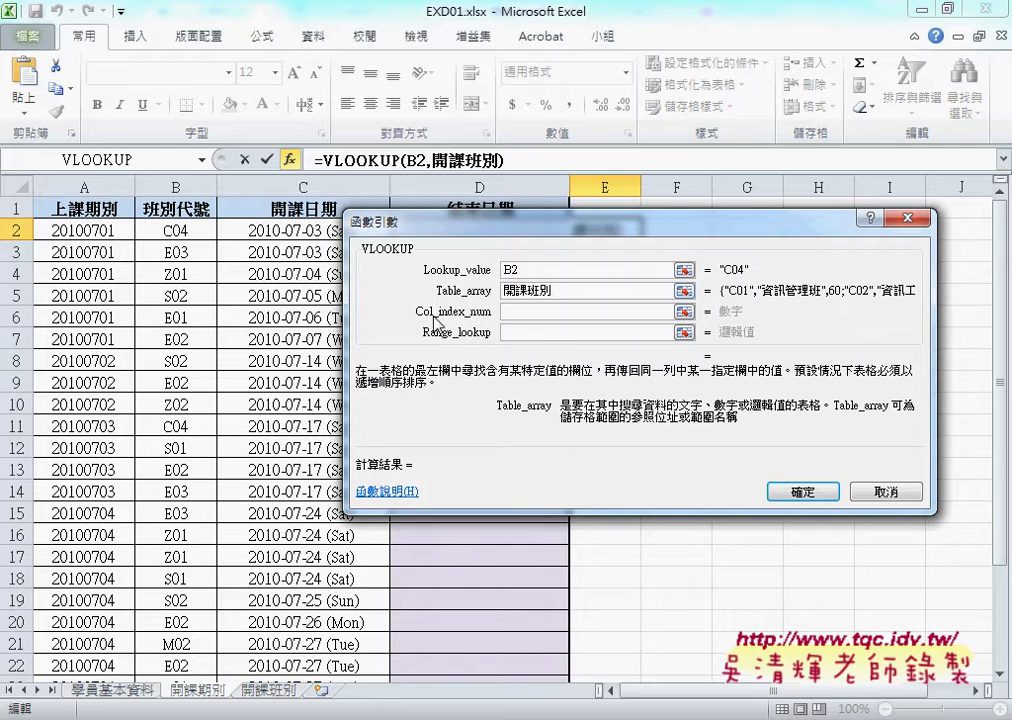
# - Enter 3 as Col_index_num and 0 as Range_lookup, previewing a result of 30
pyautogui.click(521, 313)
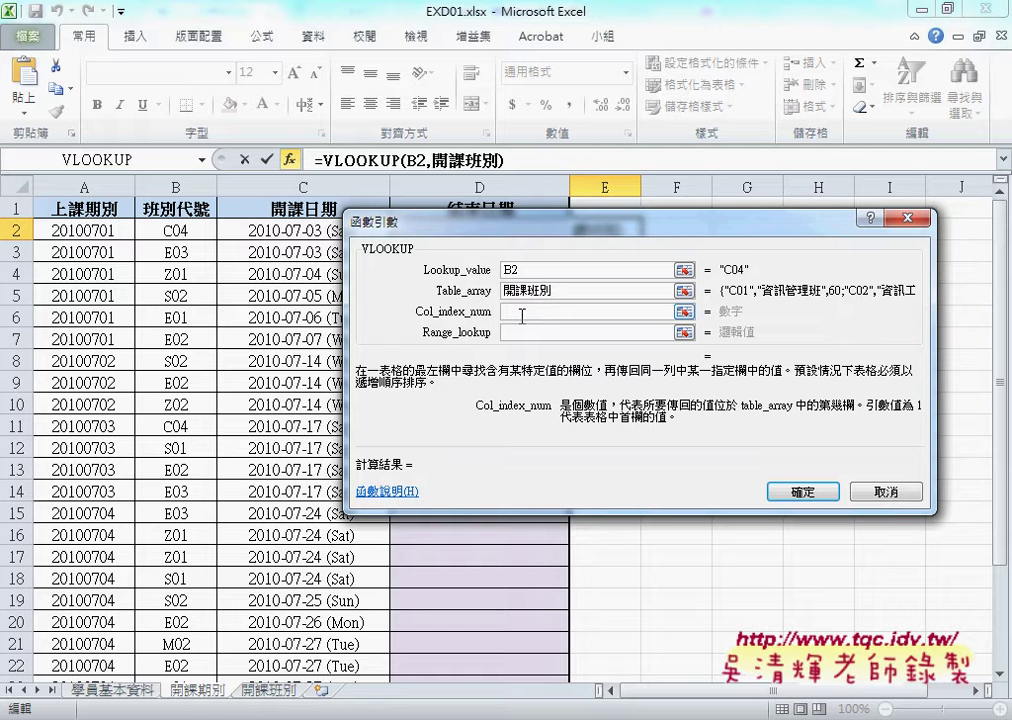
pyautogui.write('3')
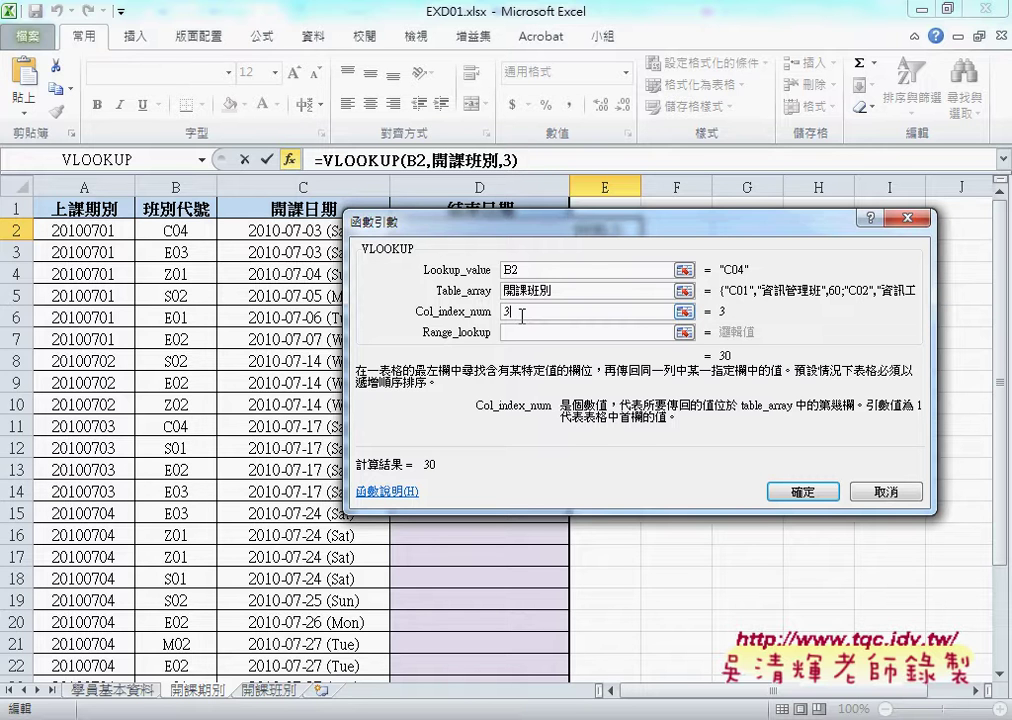
pyautogui.press('Tab')
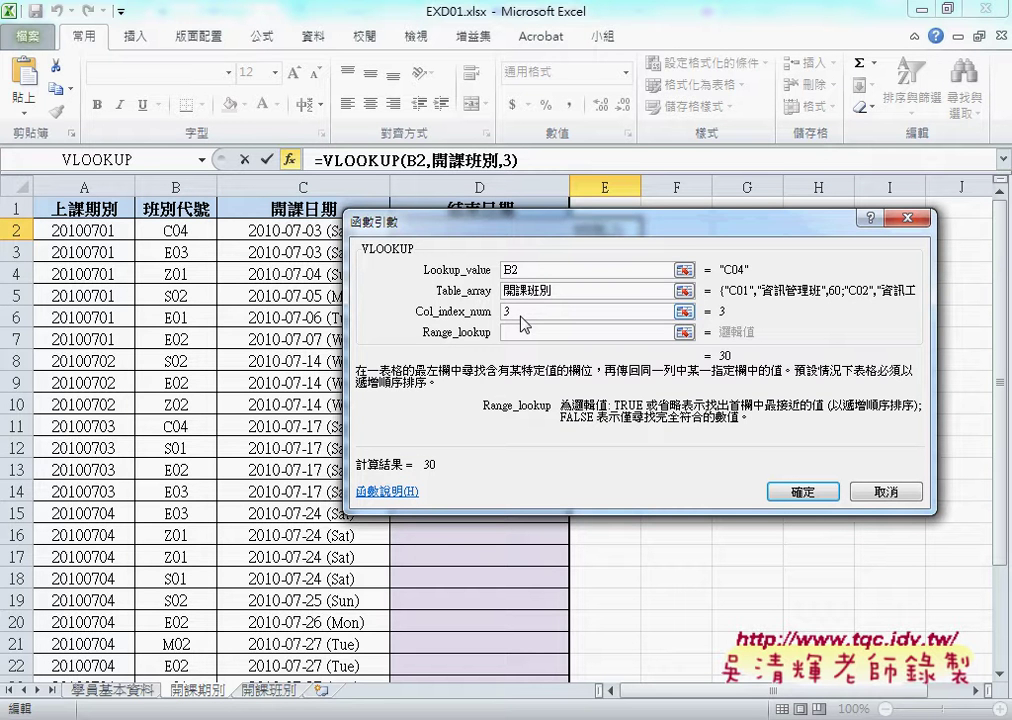
pyautogui.write('0')
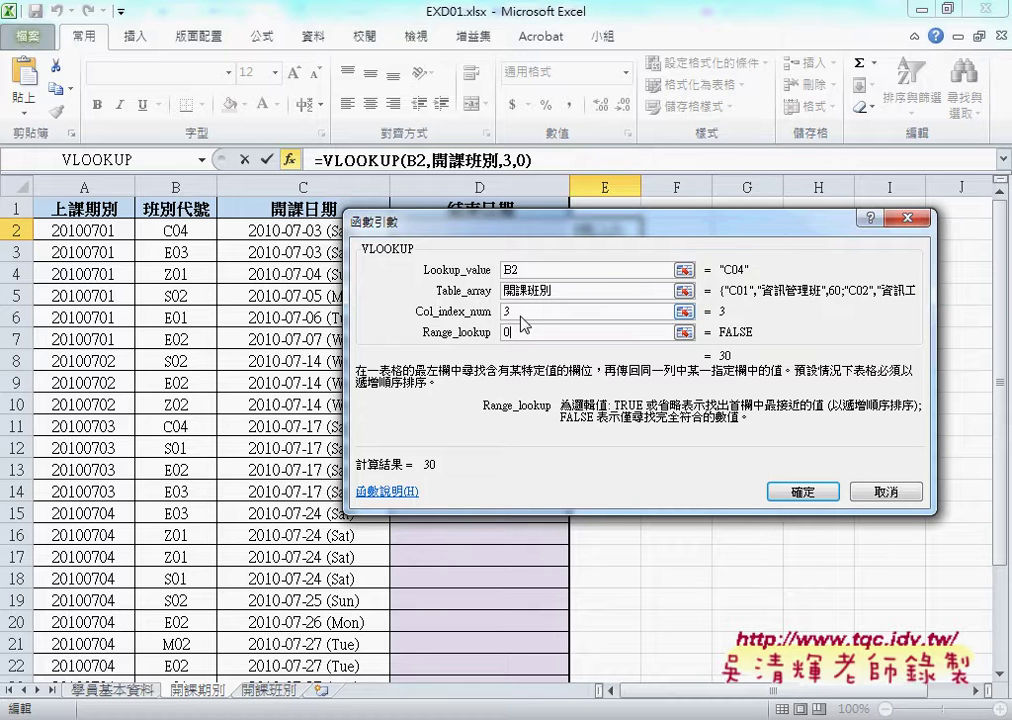
pyautogui.moveTo(550, 229); pyautogui.dragTo(535, 292)
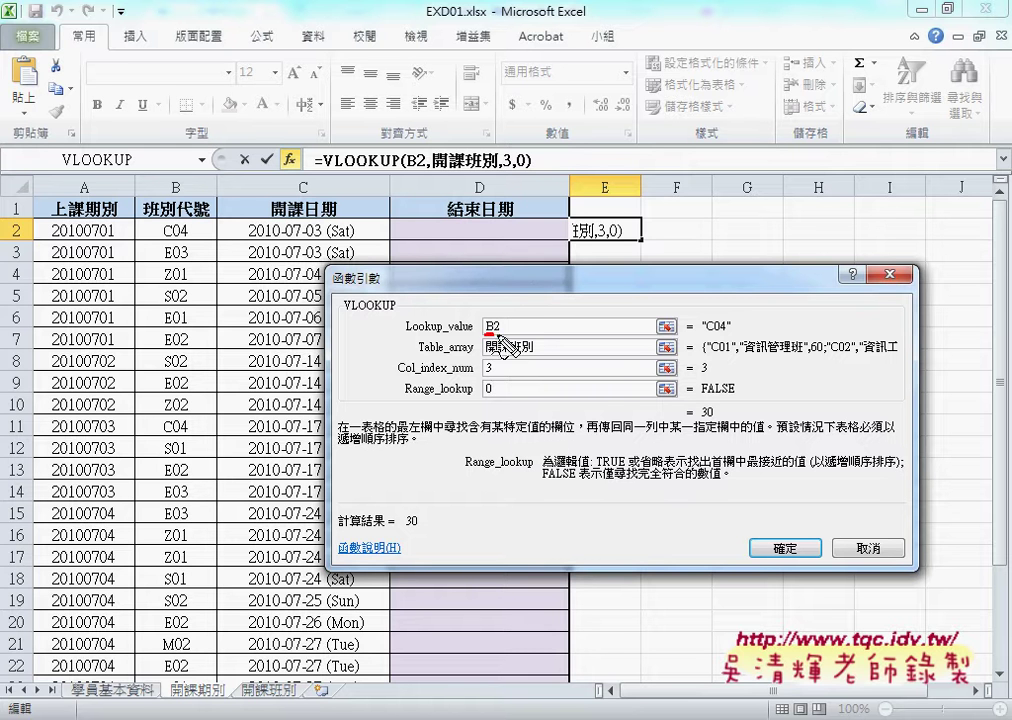
pyautogui.moveTo(485, 333); pyautogui.dragTo(500, 333)
pyautogui.moveTo(163, 238); pyautogui.dragTo(190, 238)
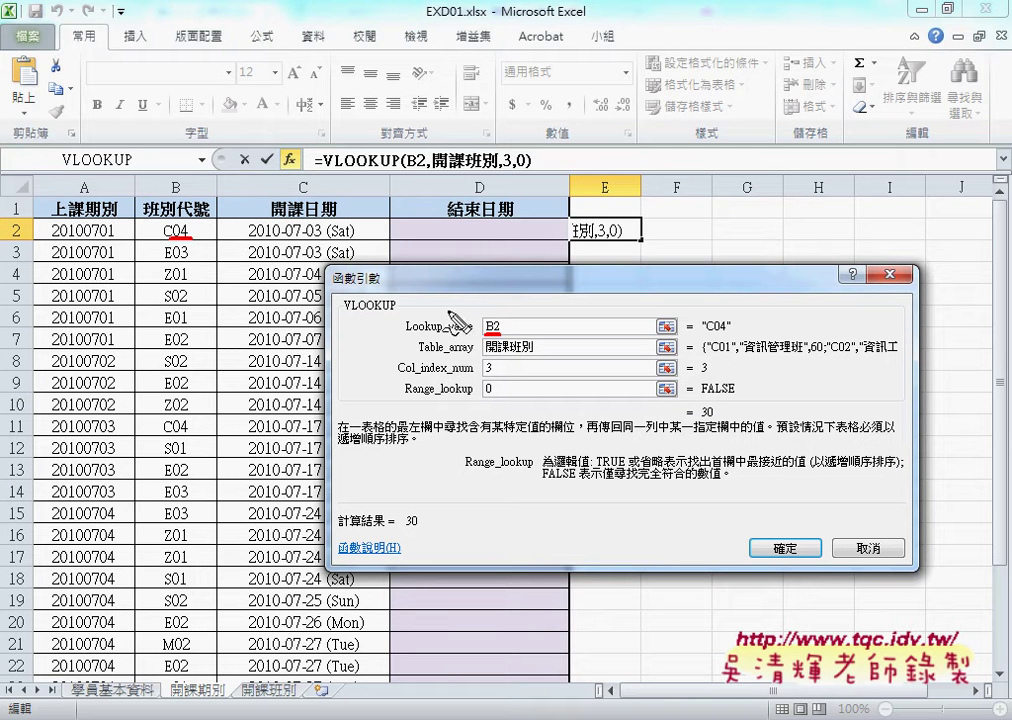
pyautogui.moveTo(480, 316)
pyautogui.mouseDown()
pyautogui.moveTo(340, 256)
pyautogui.moveTo(212, 231)
pyautogui.mouseUp()
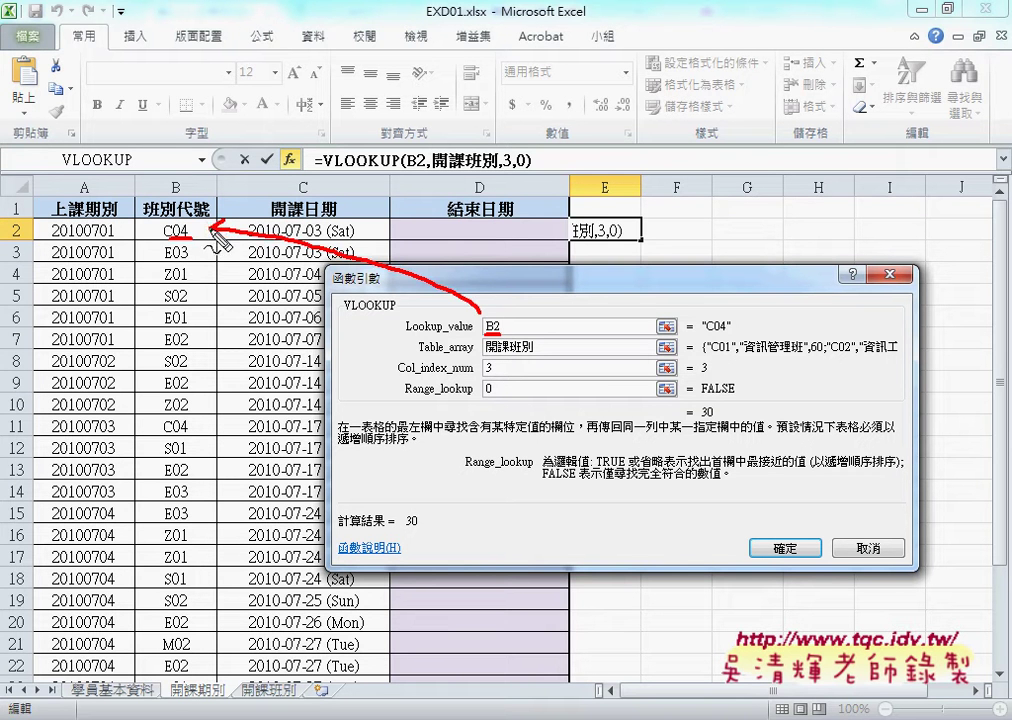
pyautogui.moveTo(486, 353); pyautogui.dragTo(527, 352)
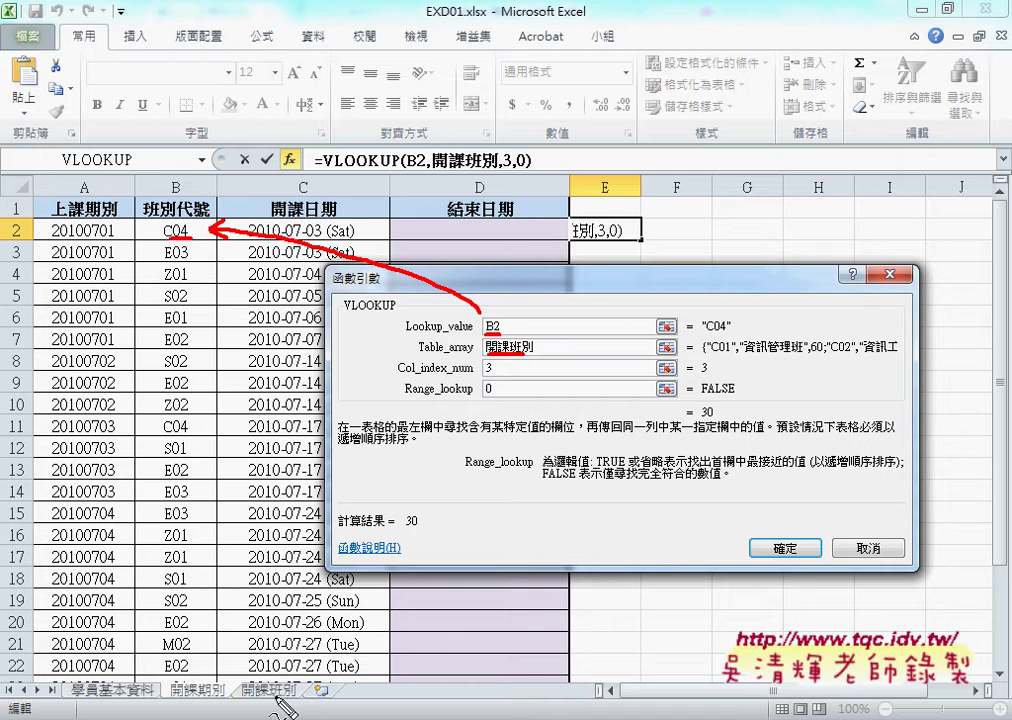
pyautogui.moveTo(268, 690); pyautogui.dragTo(283, 708)
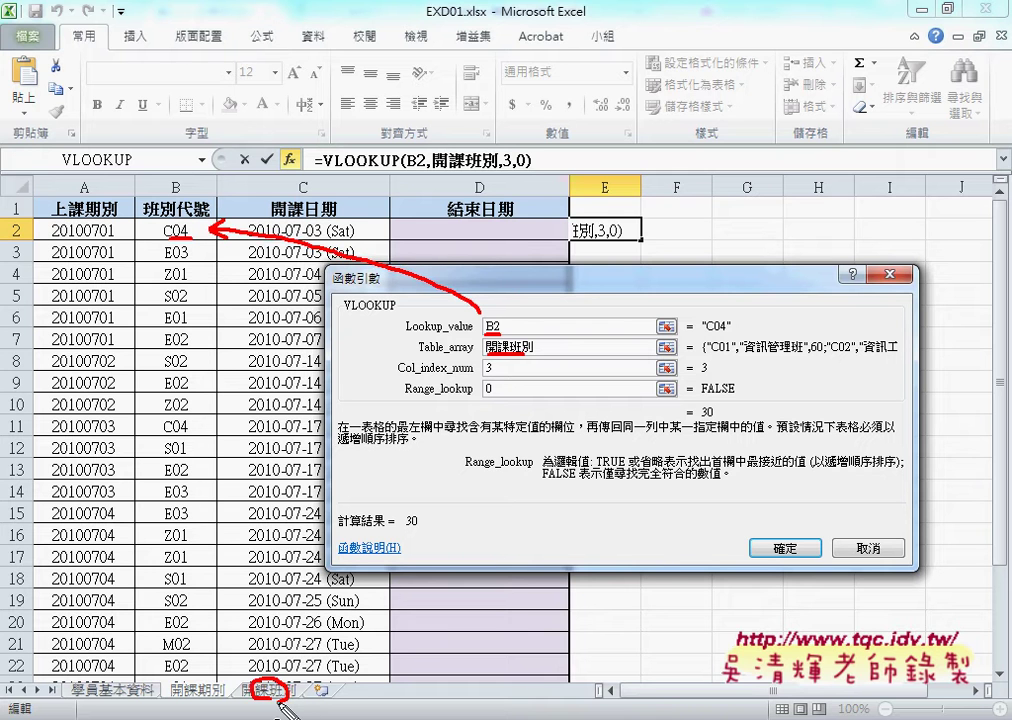
pyautogui.moveTo(476, 373)
pyautogui.mouseDown()
pyautogui.moveTo(488, 369)
pyautogui.moveTo(500, 399)
pyautogui.mouseUp()
pyautogui.press('Escape')
# - Enter the VLOOKUP in E2 and verify its 30 matches C04's hours in cell C5
pyautogui.click(806, 553)
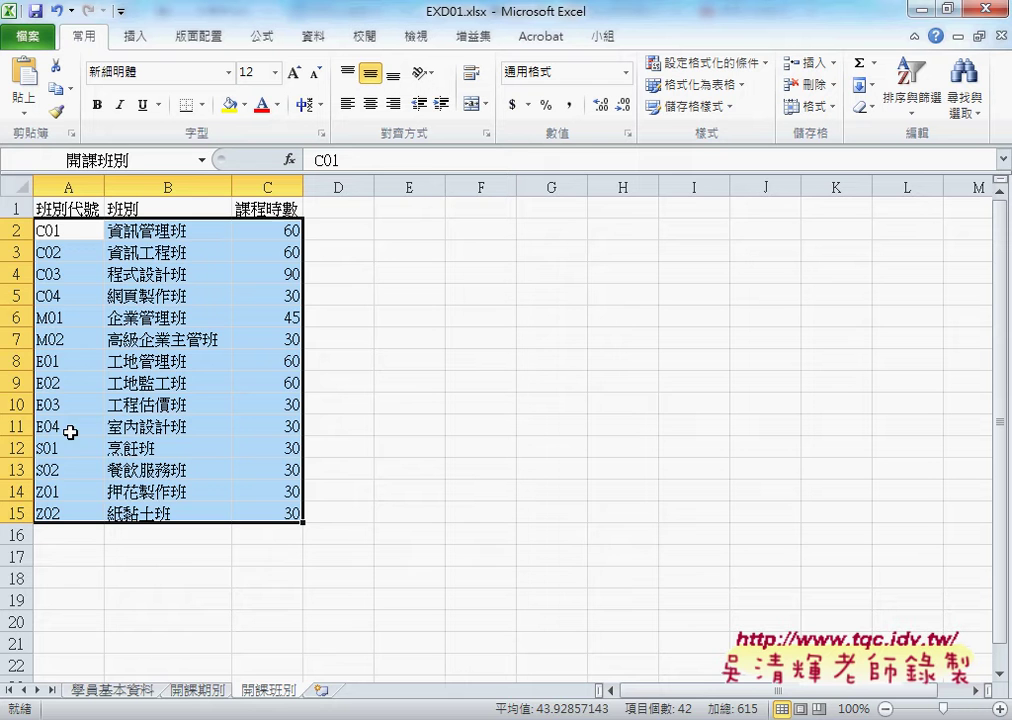
pyautogui.click(270, 691)
pyautogui.click(55, 296)
pyautogui.click(265, 297)
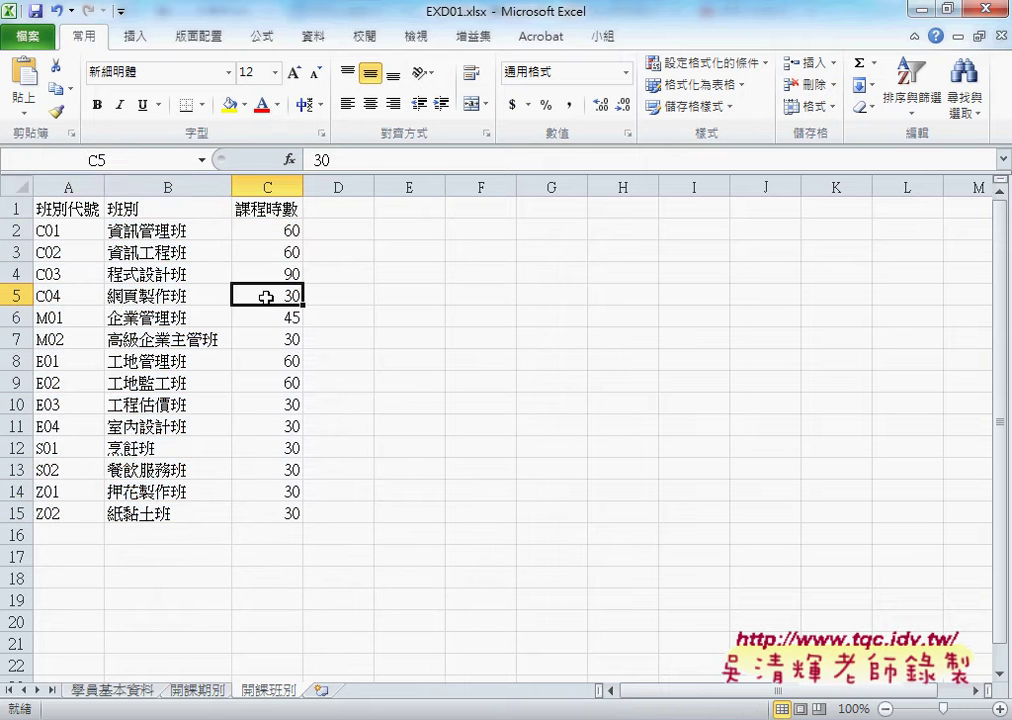
pyautogui.click(205, 691)
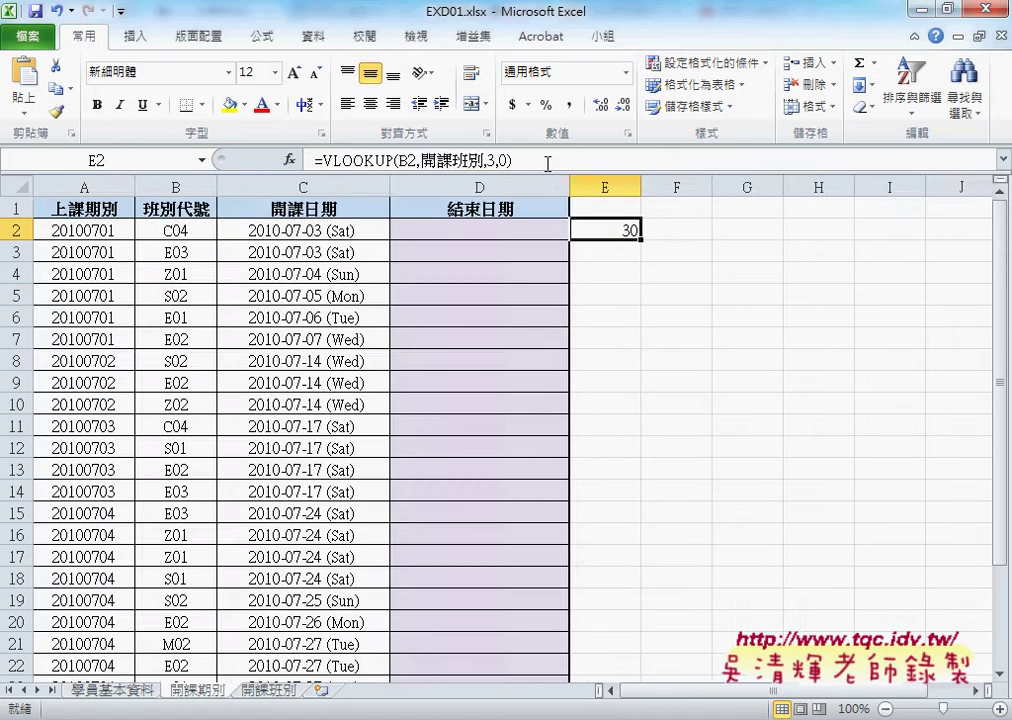
# - Append /3 to E2's formula, making =VLOOKUP(B2,開課班別,3,0)/3, which shows 10
pyautogui.click(548, 162)
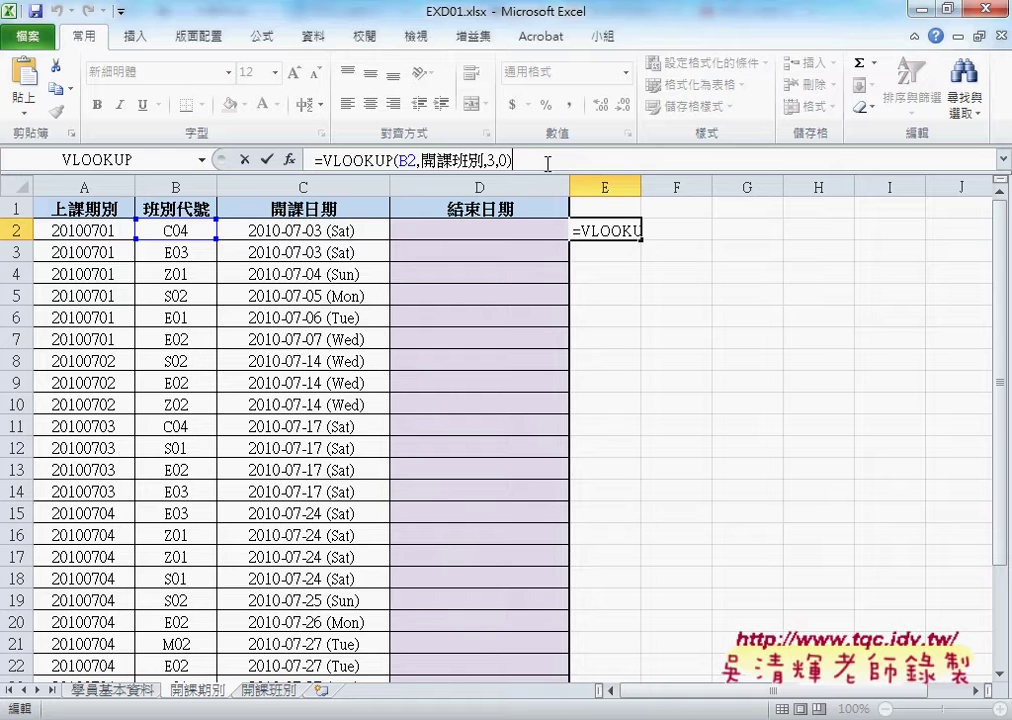
pyautogui.write('/3')
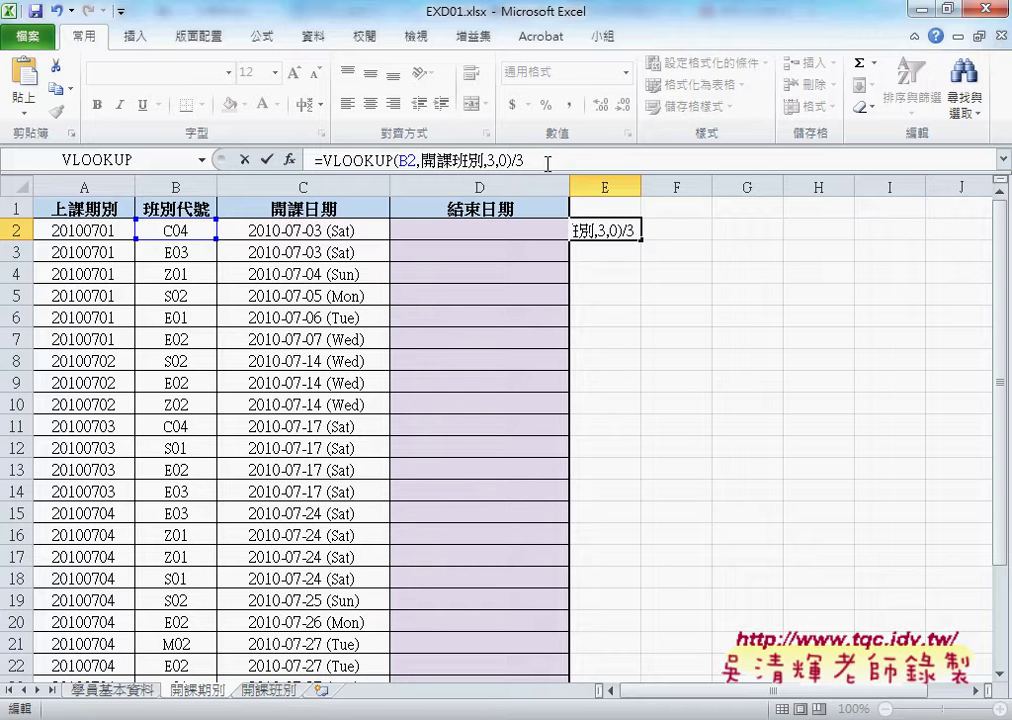
pyautogui.press('Return')
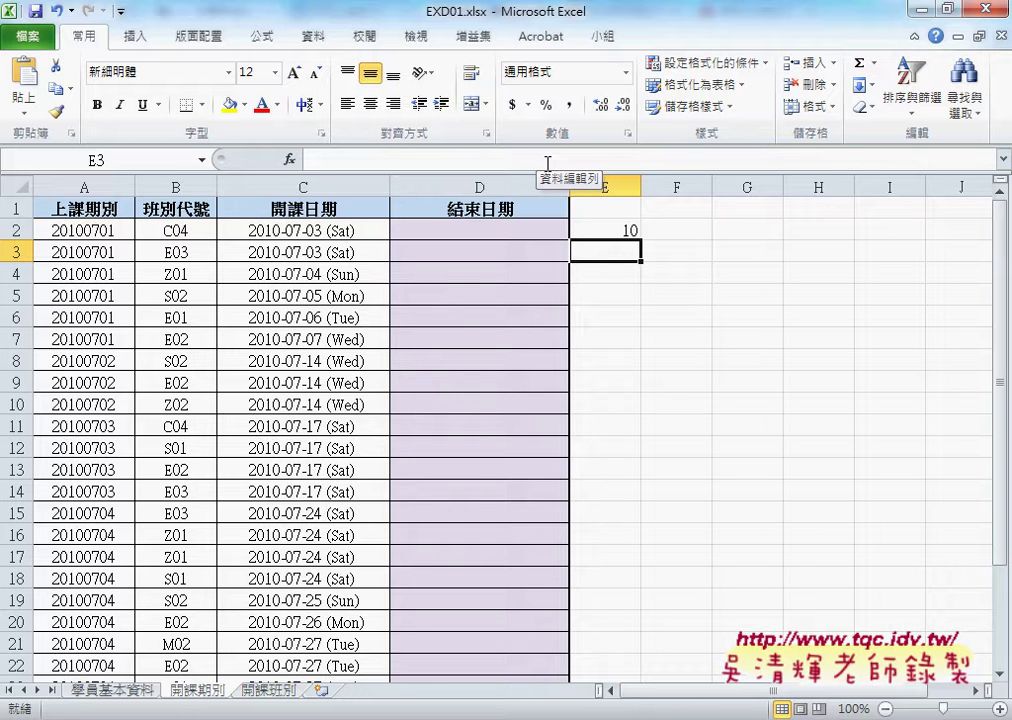
# - Append -1 to E2's formula, making =VLOOKUP(B2,開課班別,3,0)/3-1, which shows 9
pyautogui.click(610, 228)
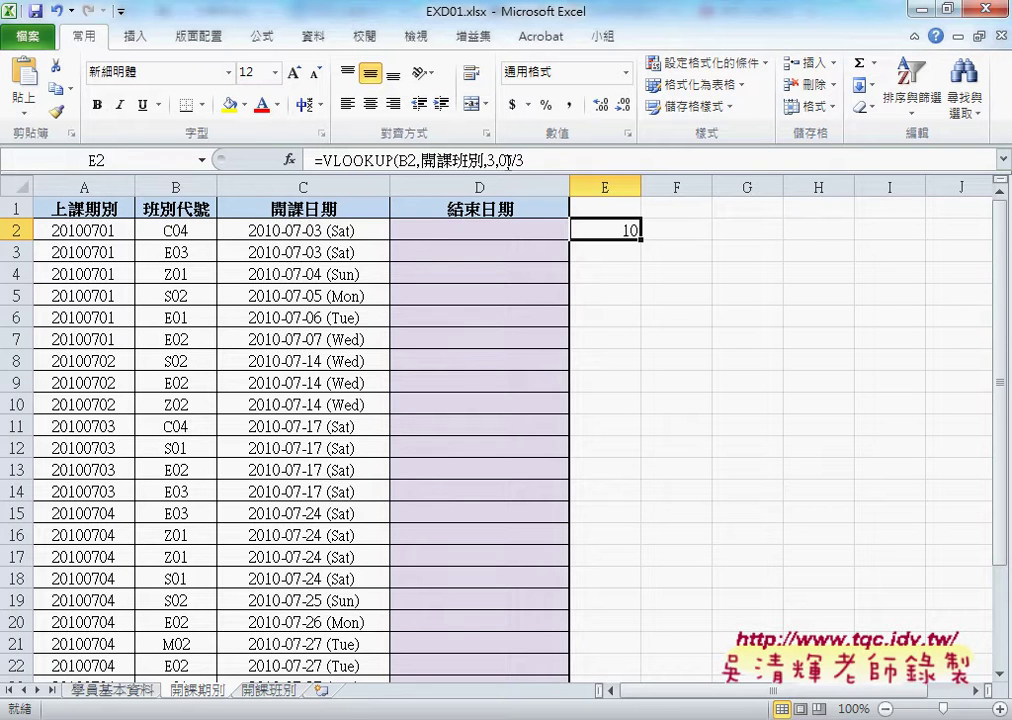
pyautogui.click(545, 161)
pyautogui.write('-')
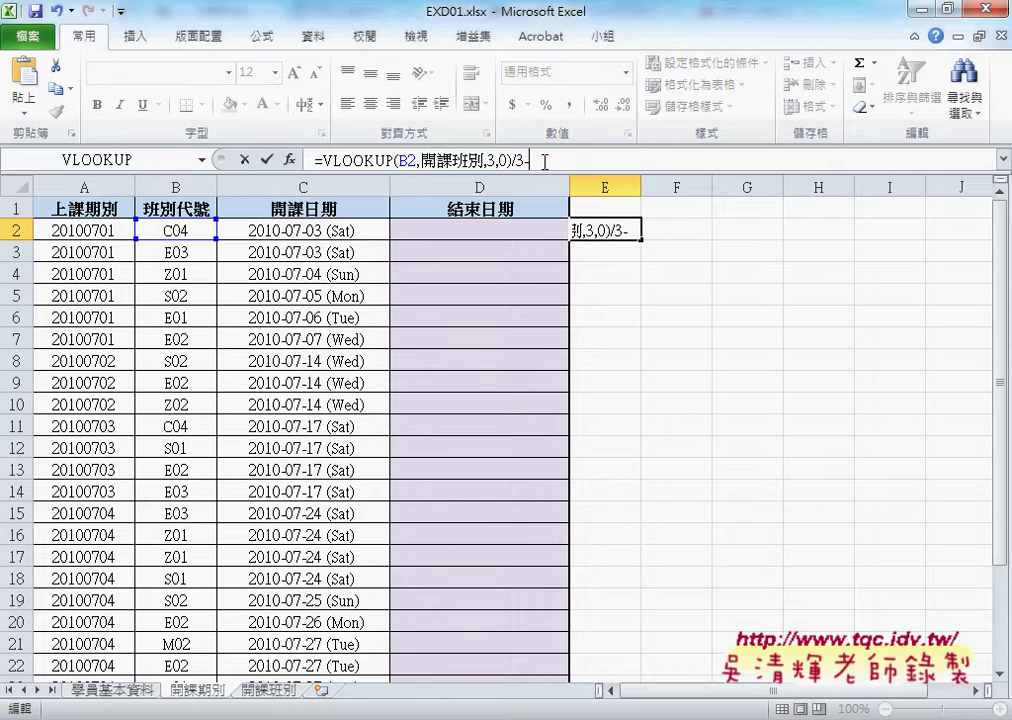
pyautogui.write('1')
pyautogui.click(267, 160)
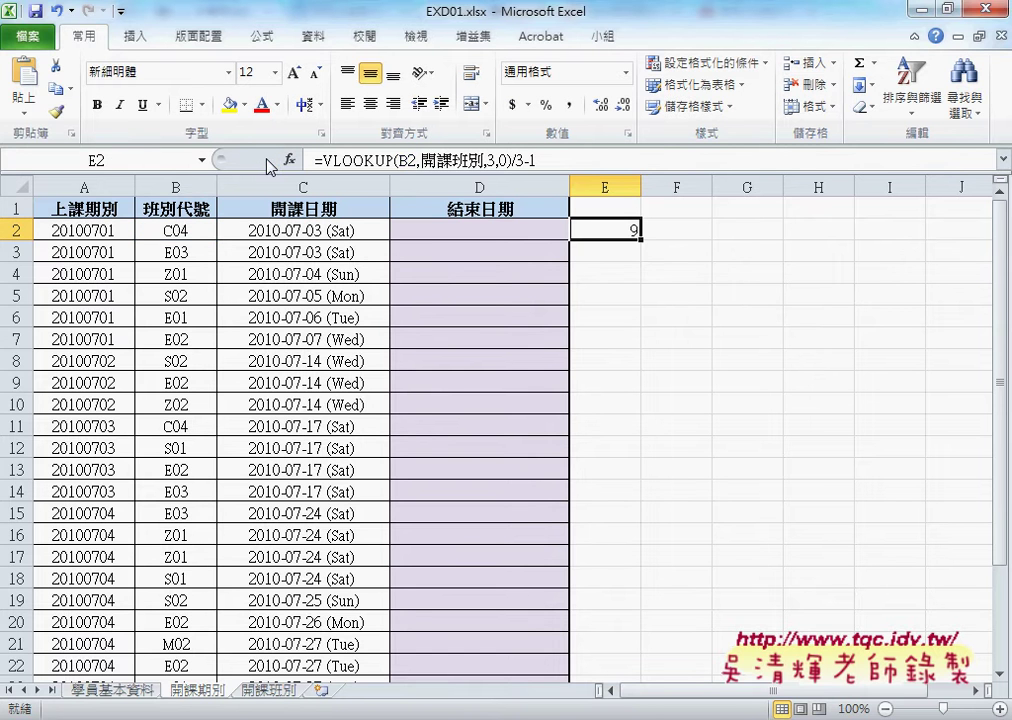